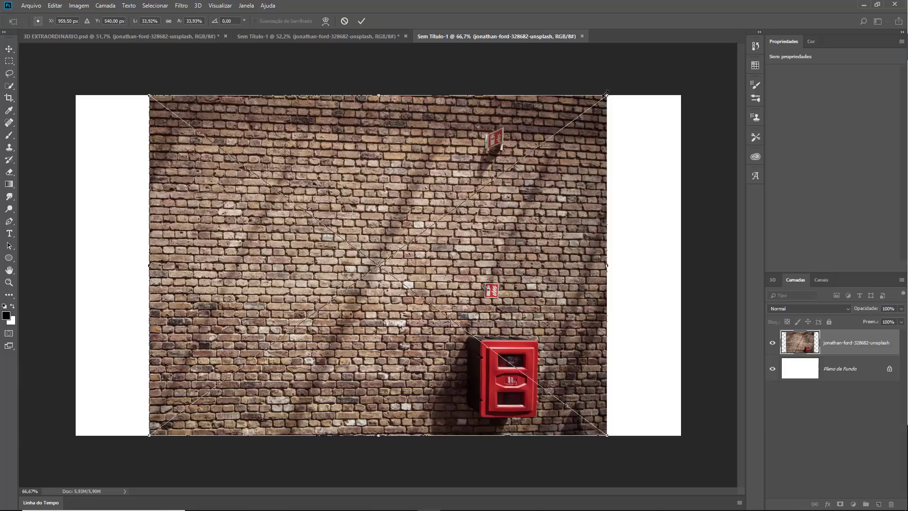
# - Scale the brick-wall photo to about 36.8% and raise it to fill the canvas top to bottom
pyautogui.moveTo(614, 87); pyautogui.dragTo(624, 75)
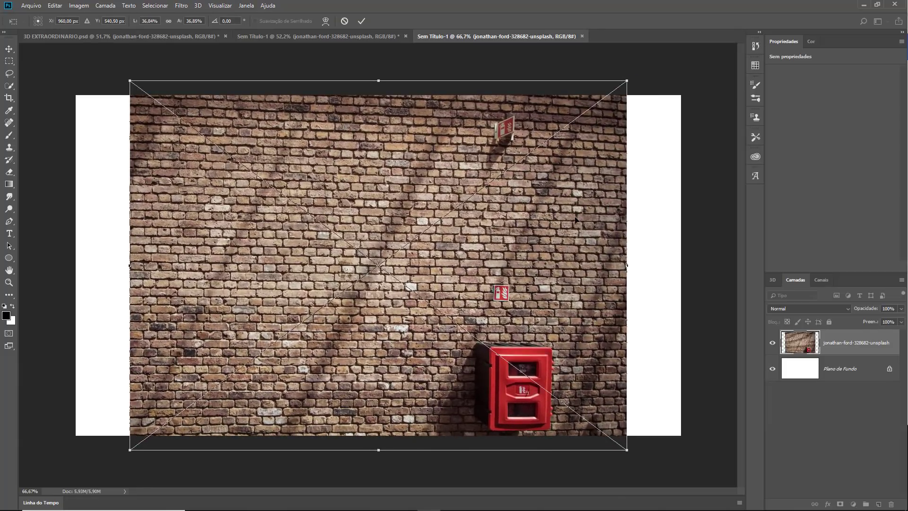
pyautogui.moveTo(576, 218); pyautogui.dragTo(576, 203)
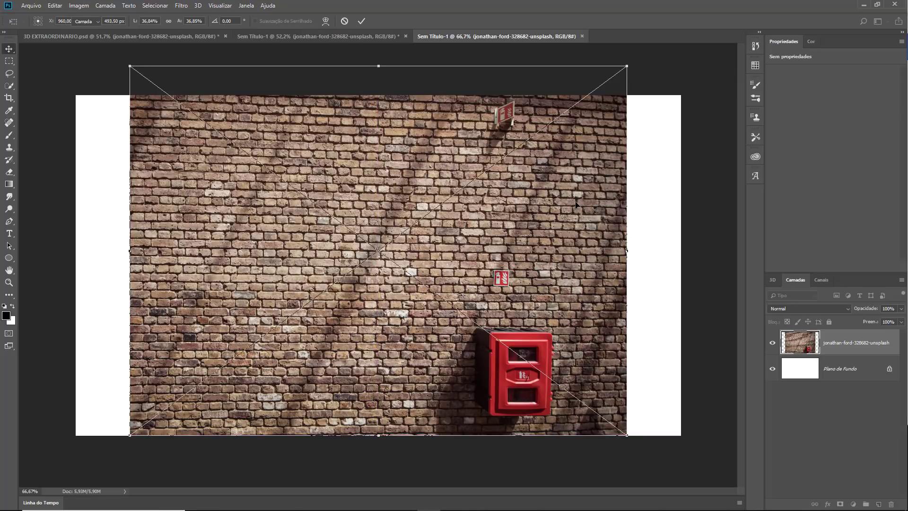
pyautogui.press('Return')
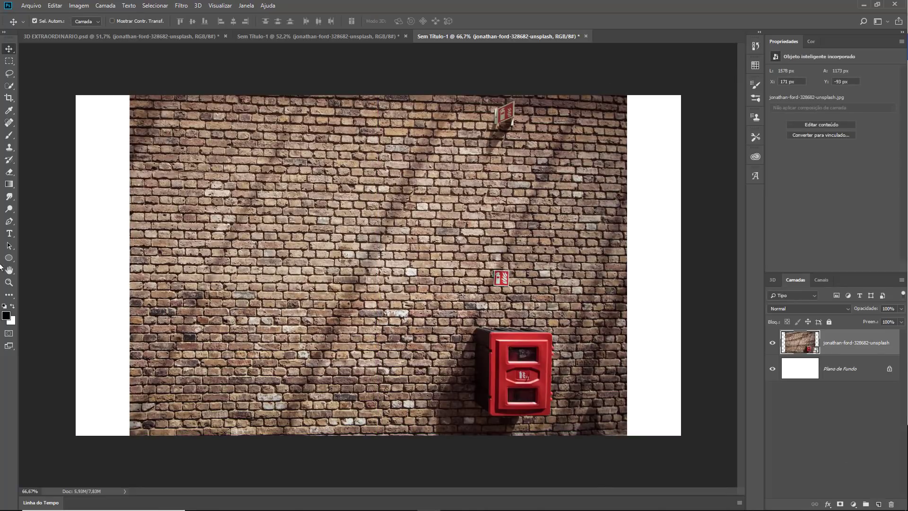
# - Restore the brick photo layer with undo after deleting it by mistake
pyautogui.click(13, 237)
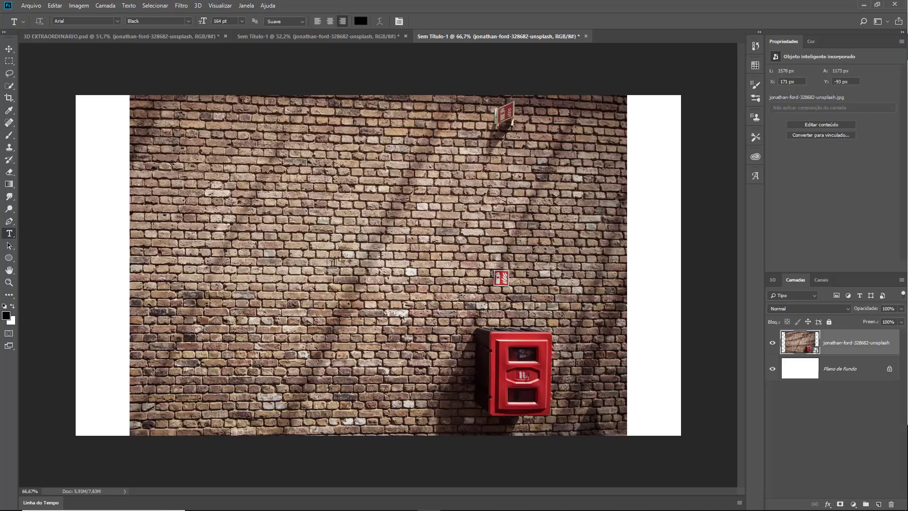
pyautogui.press('Delete')
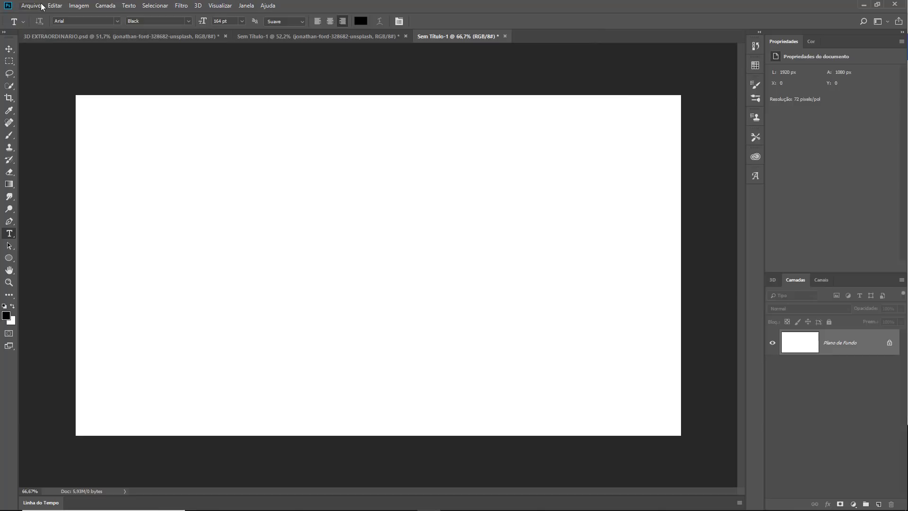
pyautogui.click(9, 49)
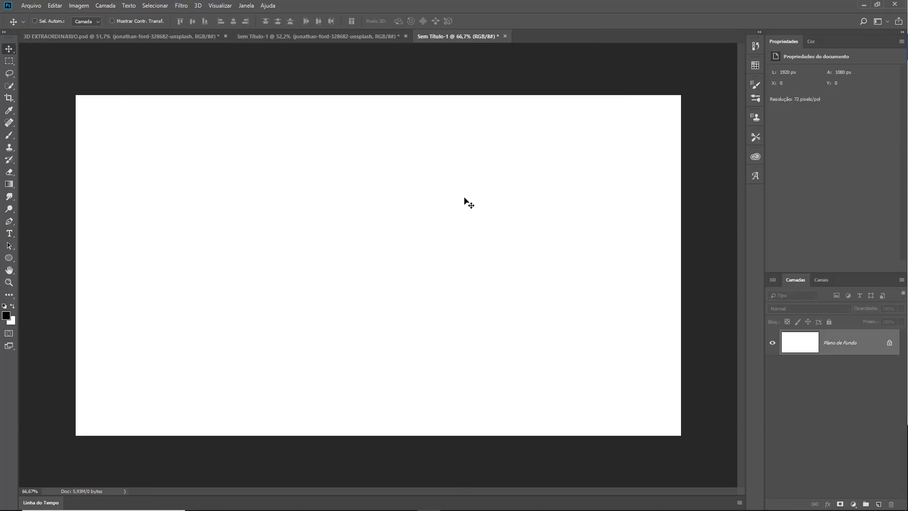
pyautogui.hotkey('ctrl', 'z')
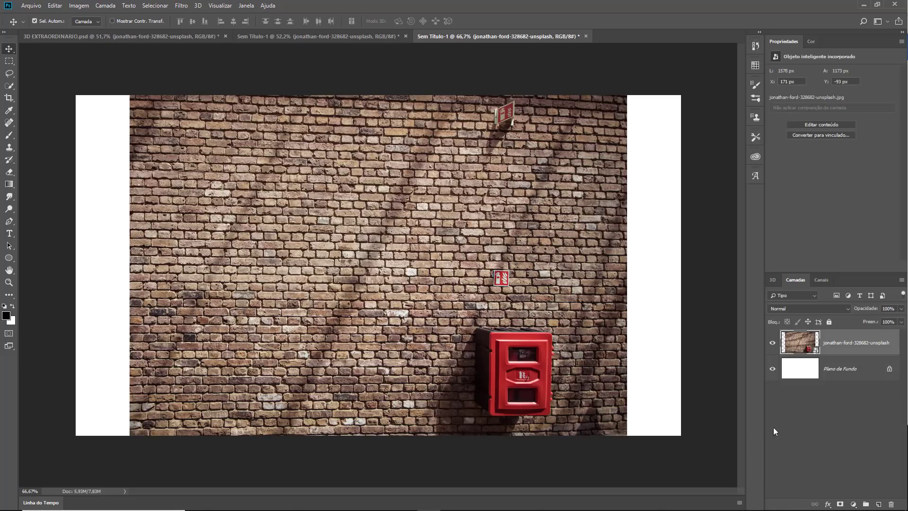
# - Add a new empty layer and type the text '3D AQUI' on the brick wall
pyautogui.click(879, 504)
pyautogui.click(9, 233)
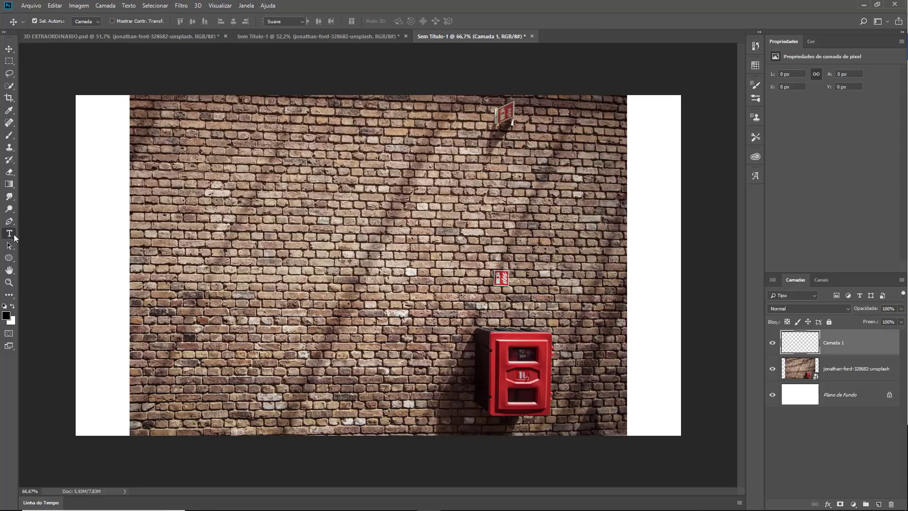
pyautogui.click(310, 277)
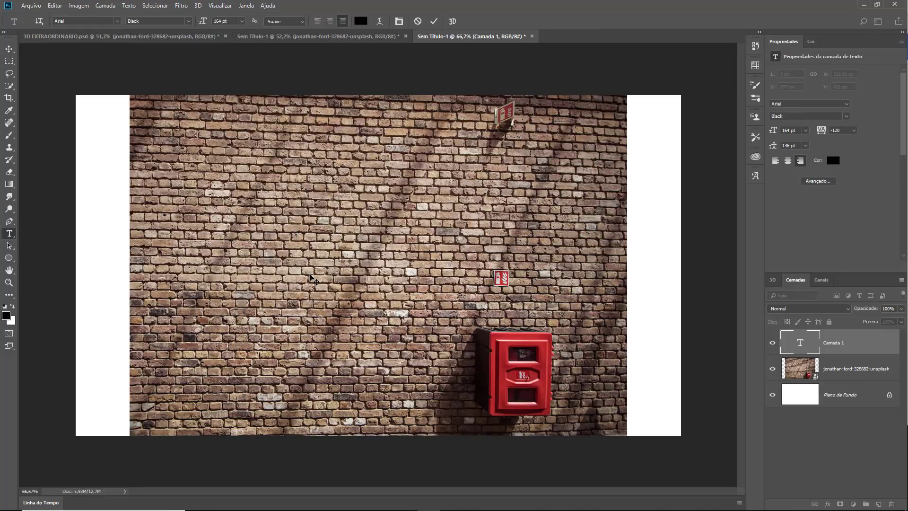
pyautogui.write('3D aqui')
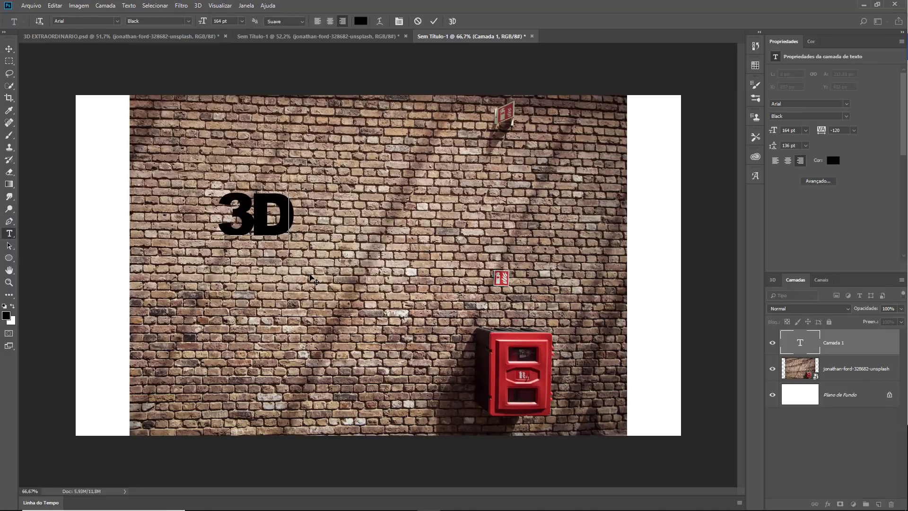
pyautogui.press('BackSpace')
pyautogui.press('BackSpace')
pyautogui.press('BackSpace')
pyautogui.press('BackSpace')
pyautogui.press('BackSpace')
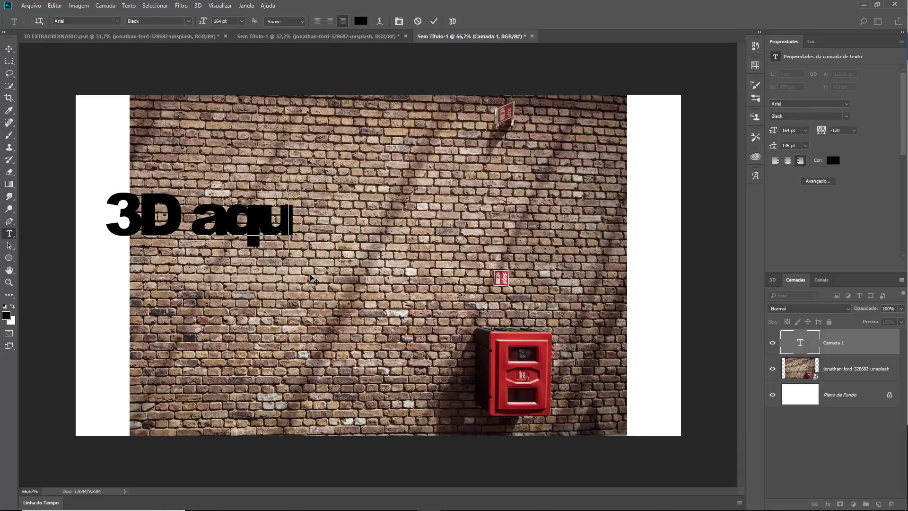
pyautogui.write('AQUI')
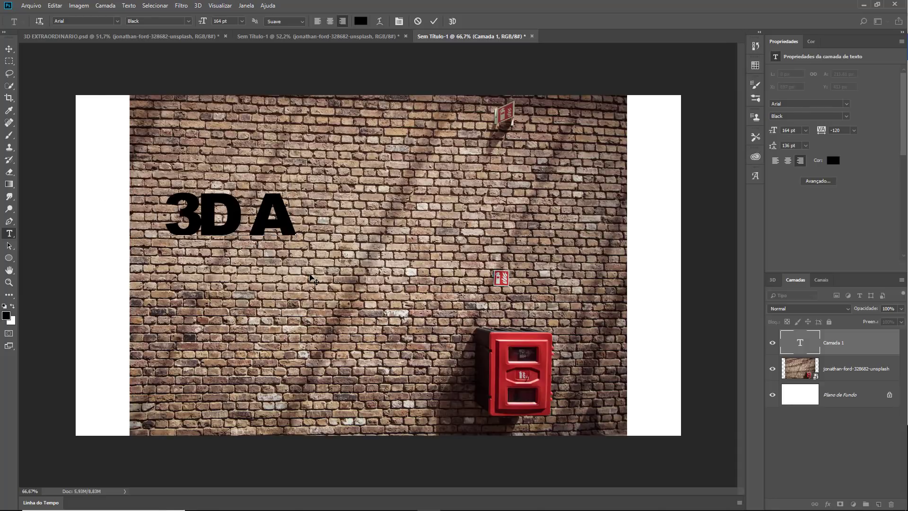
# - Centre the 3D AQUI text on the canvas and scale it up to about 137%
pyautogui.click(9, 49)
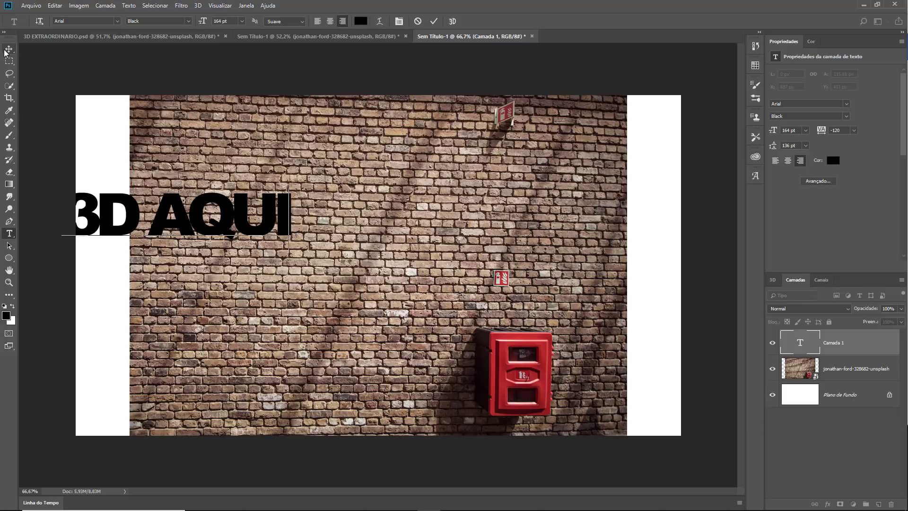
pyautogui.moveTo(171, 210); pyautogui.dragTo(375, 244)
pyautogui.hotkey('ctrl', 't')
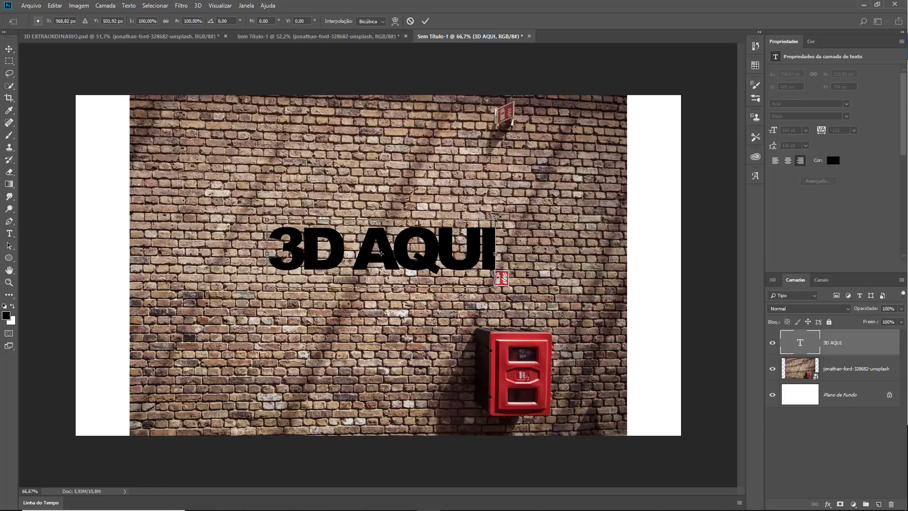
pyautogui.moveTo(495, 218); pyautogui.dragTo(538, 201)
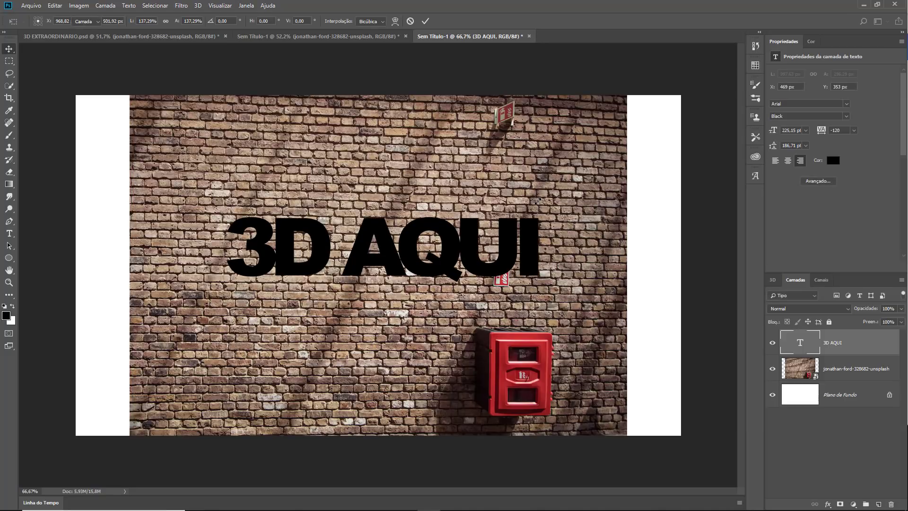
pyautogui.press('Return')
pyautogui.click(846, 362)
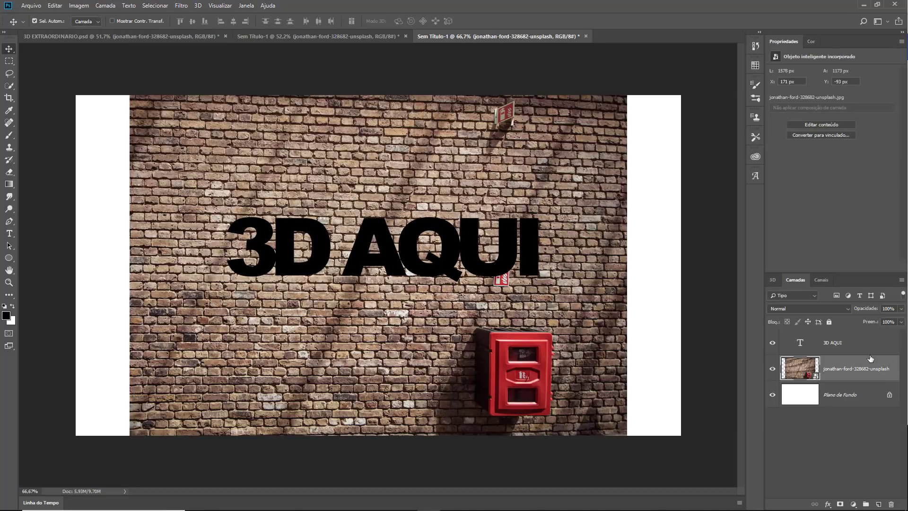
# - Convert the brick-wall photo layer into a 3D layer from its layer context menu
pyautogui.rightClick(795, 369)
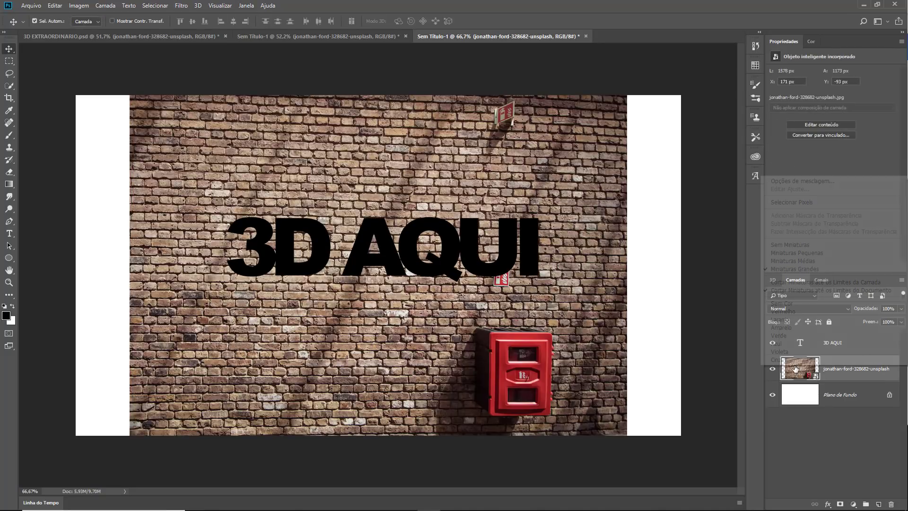
pyautogui.rightClick(864, 373)
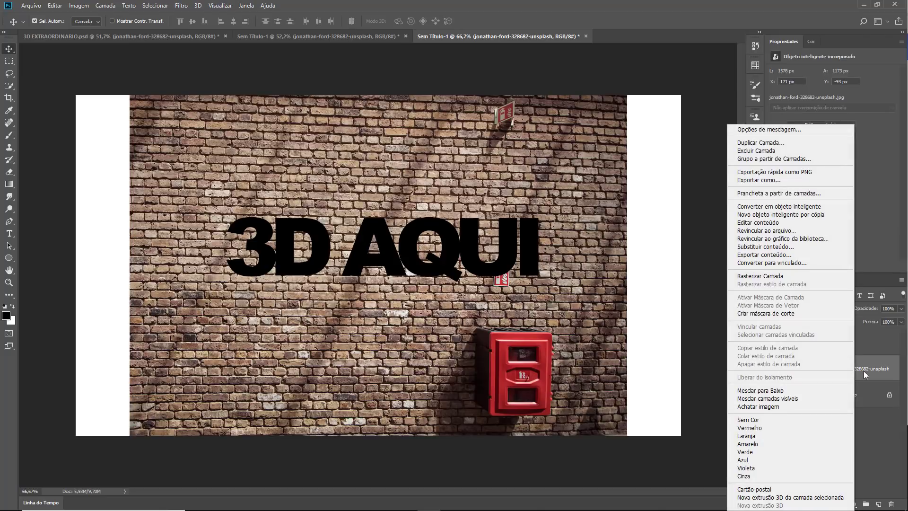
pyautogui.click(787, 496)
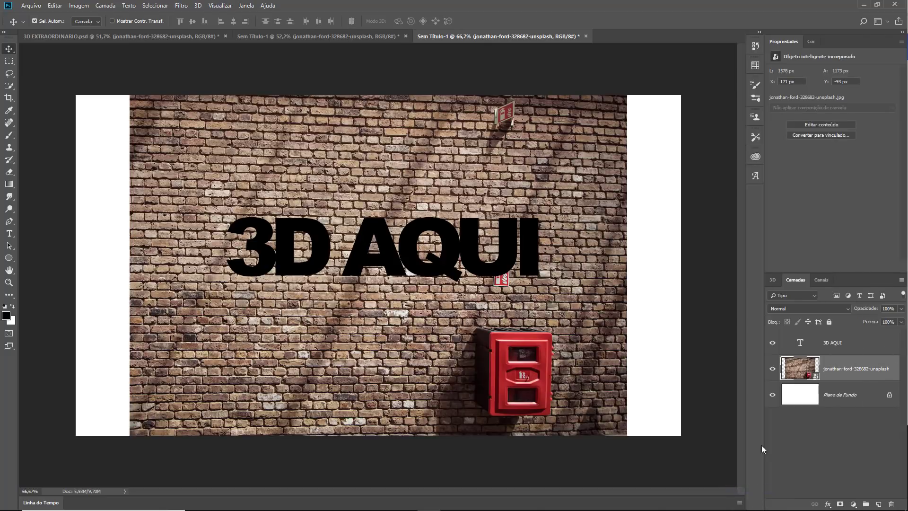
pyautogui.click(819, 341)
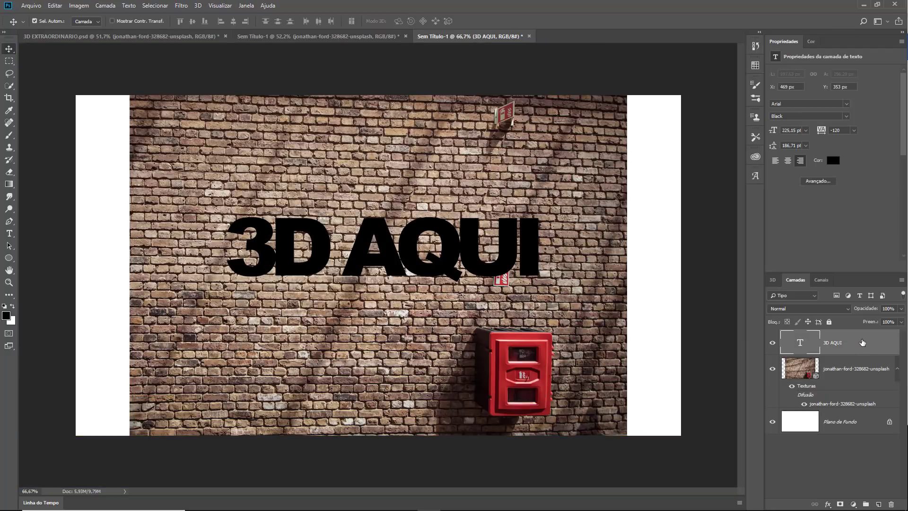
# - Create a new 3D extrusion from the 3D AQUI text layer, keeping the embedded profile
pyautogui.rightClick(863, 342)
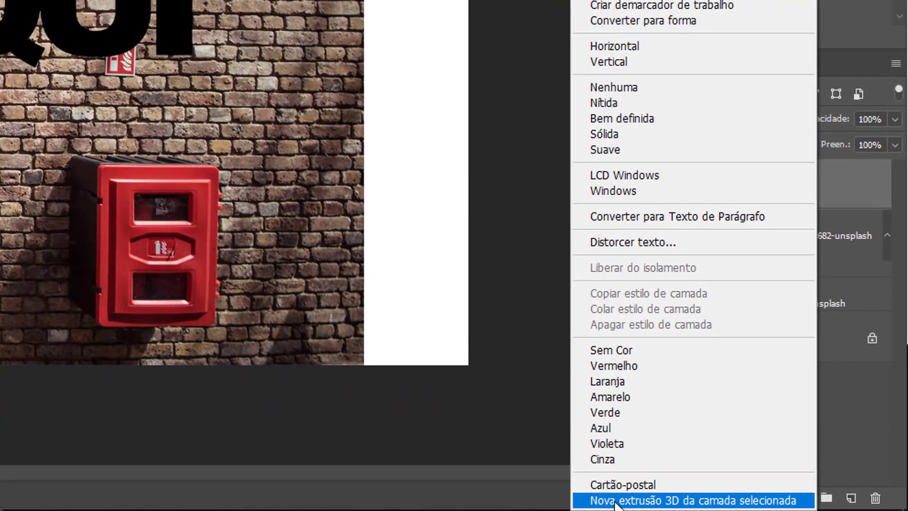
pyautogui.click(639, 500)
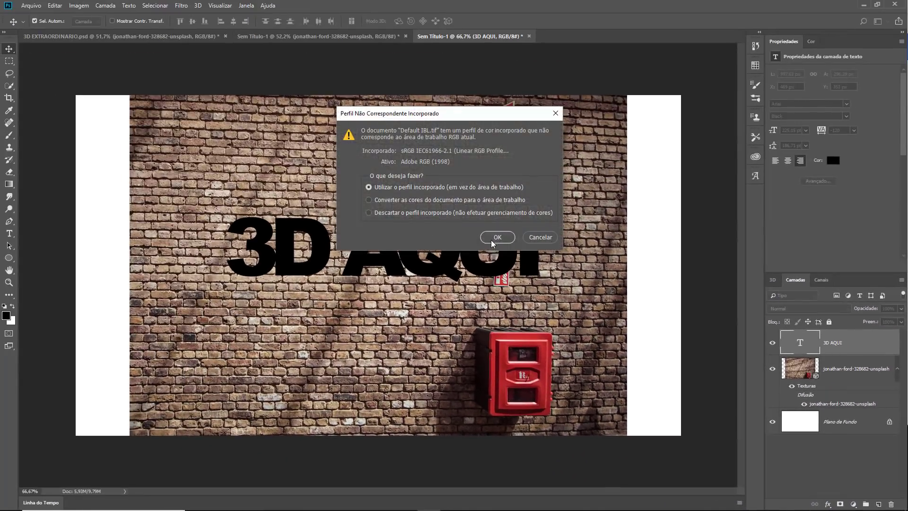
pyautogui.click(492, 242)
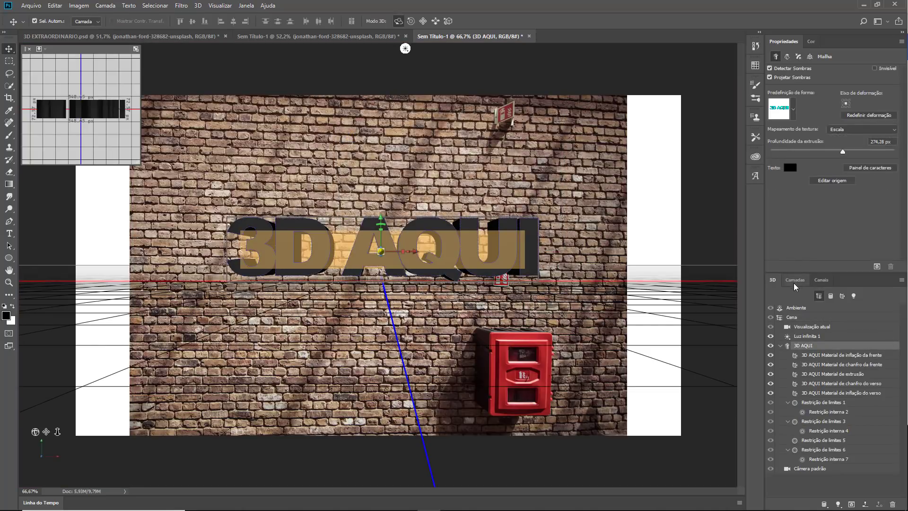
# - Select both the brick photo layer and the 3D AQUI layer together
pyautogui.click(797, 280)
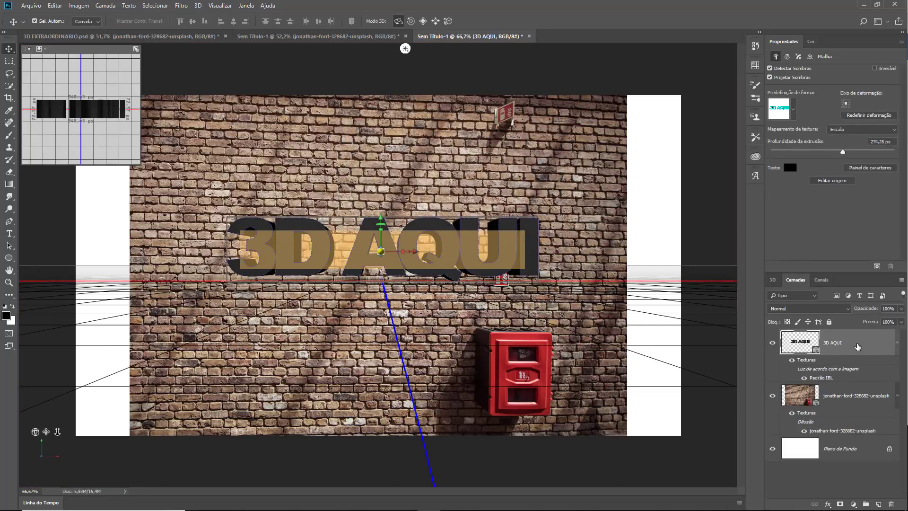
pyautogui.click(842, 400)
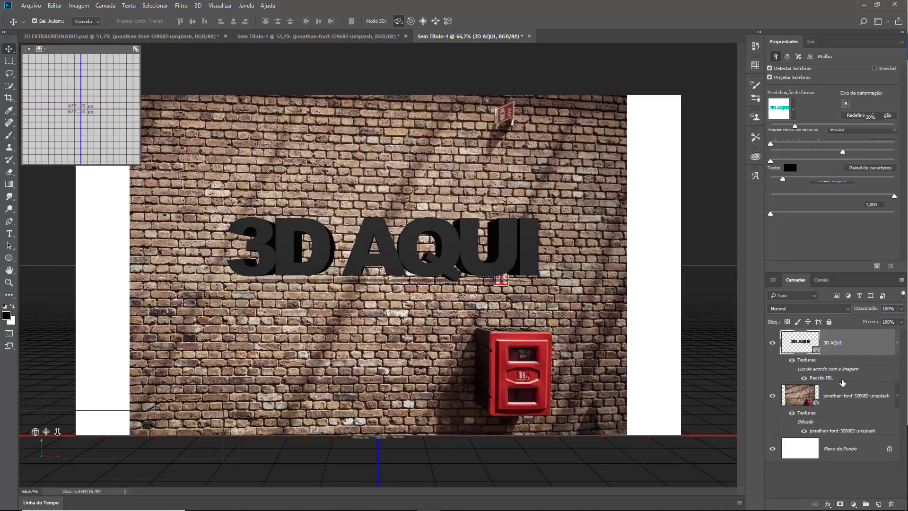
pyautogui.click(846, 349)
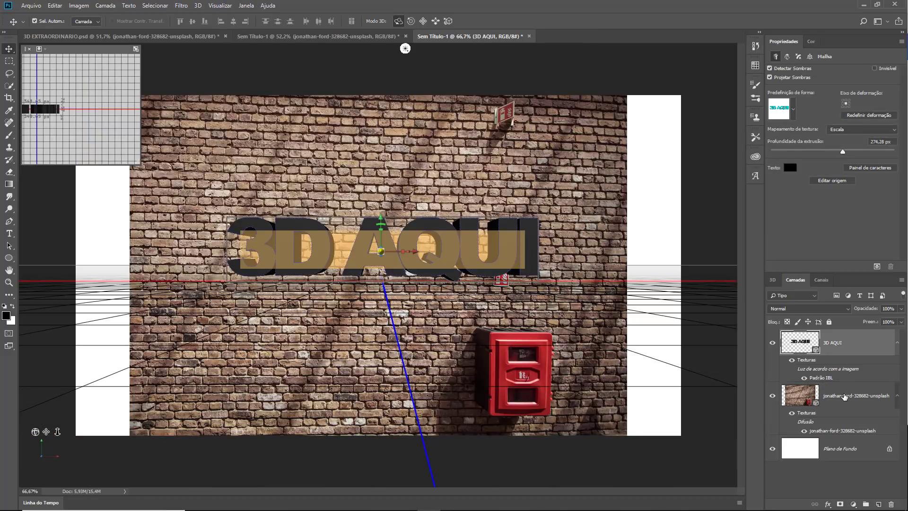
pyautogui.click(845, 396)
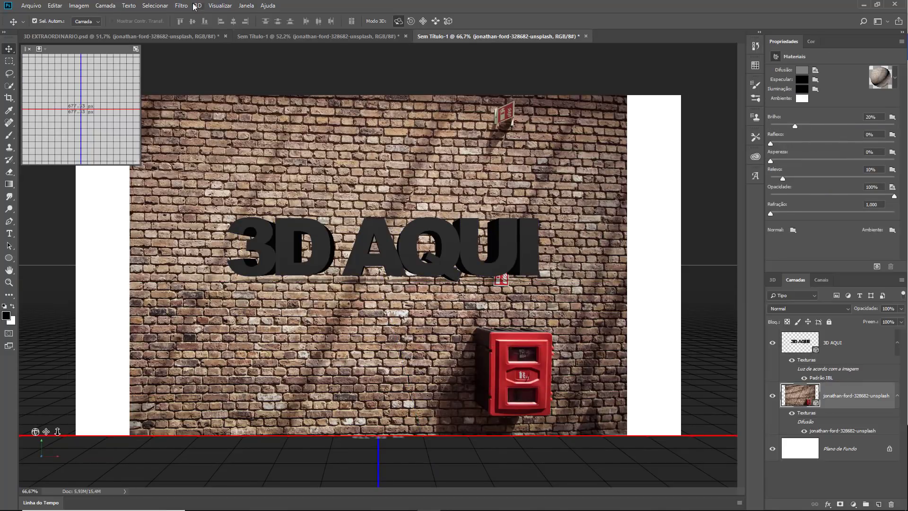
pyautogui.keyDown('shift'); pyautogui.click(846, 347); pyautogui.keyUp('shift')
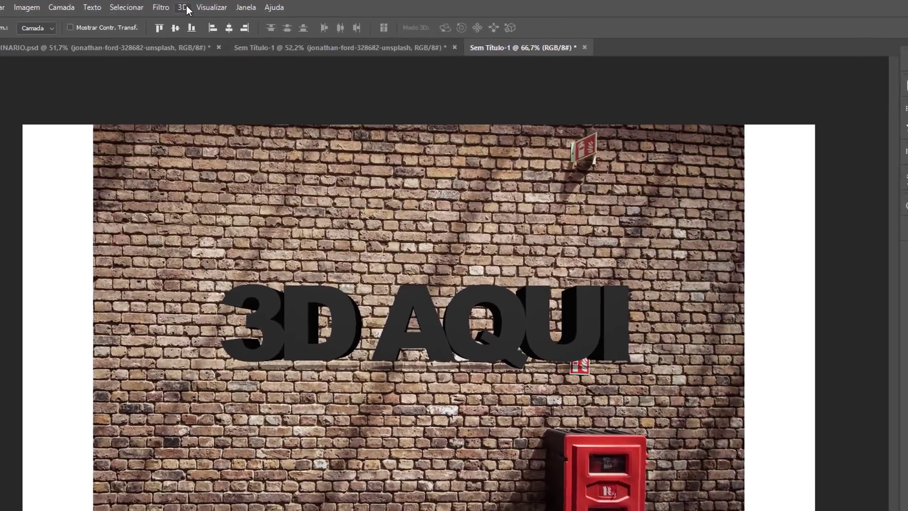
# - Merge the two 3D layers with 3D > Mesclar camadas 3D and orbit to view the scene
pyautogui.click(198, 5)
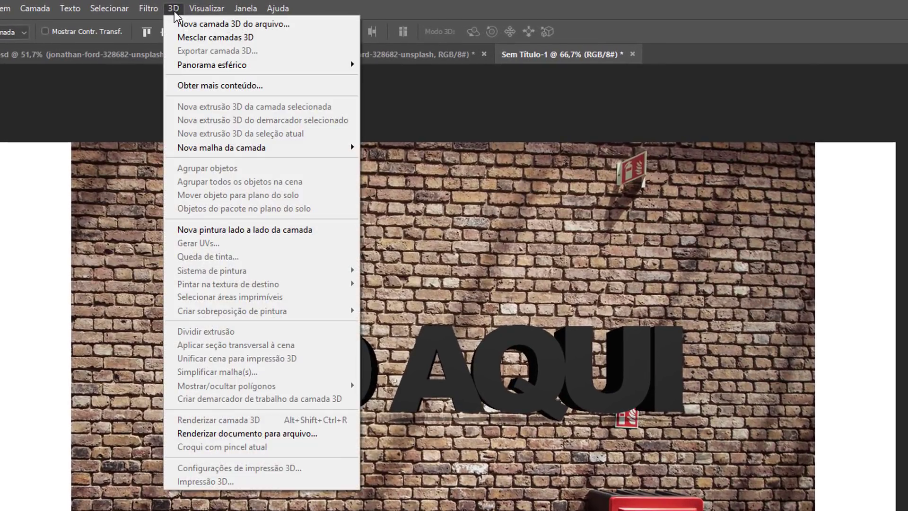
pyautogui.click(256, 40)
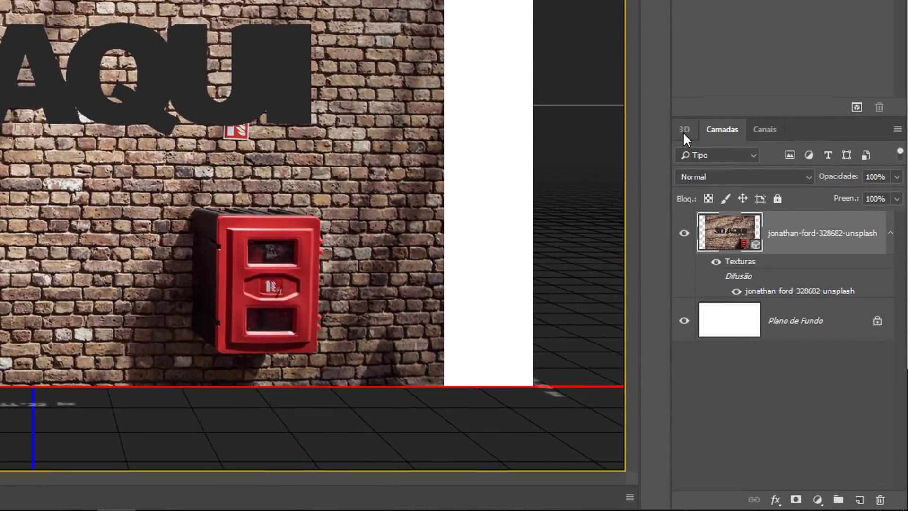
pyautogui.click(772, 279)
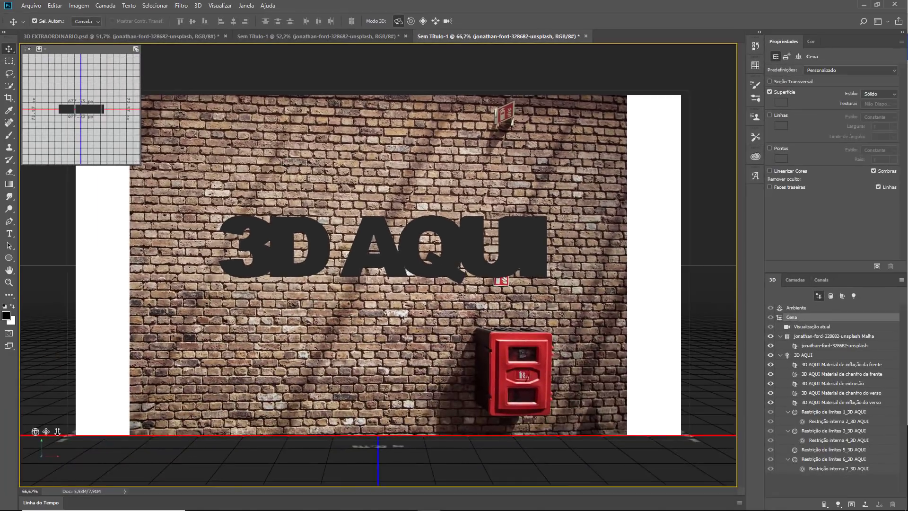
pyautogui.moveTo(378, 260); pyautogui.dragTo(312, 213)
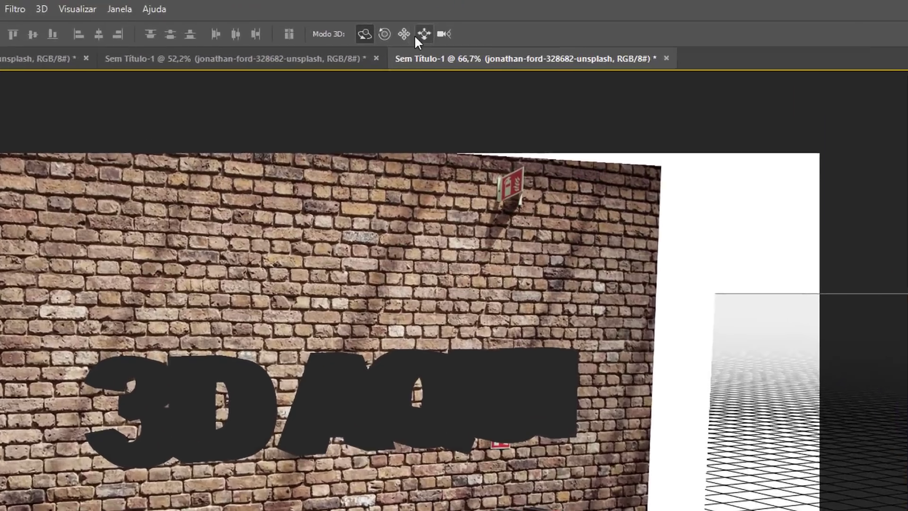
# - Slide, dolly and orbit the 3D camera to frame the wall and text at a slight angle
pyautogui.click(434, 21)
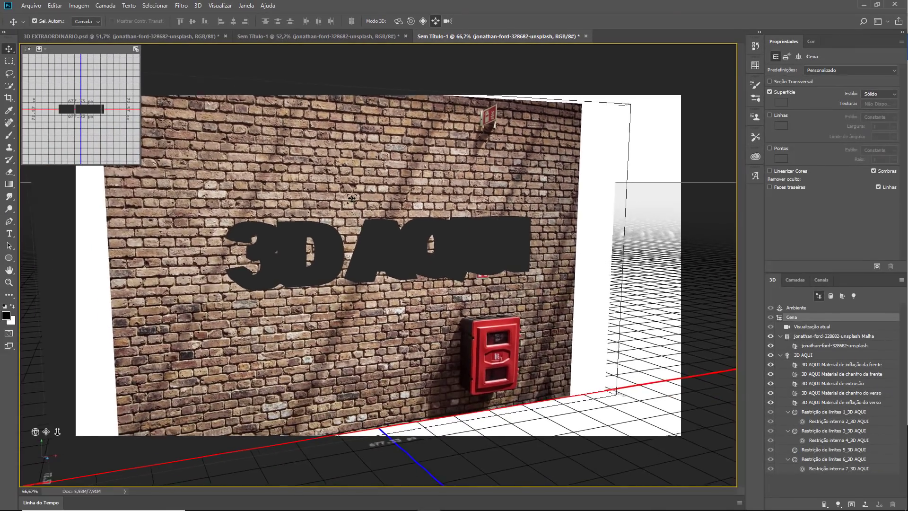
pyautogui.moveTo(352, 199); pyautogui.dragTo(359, 284)
pyautogui.click(448, 21)
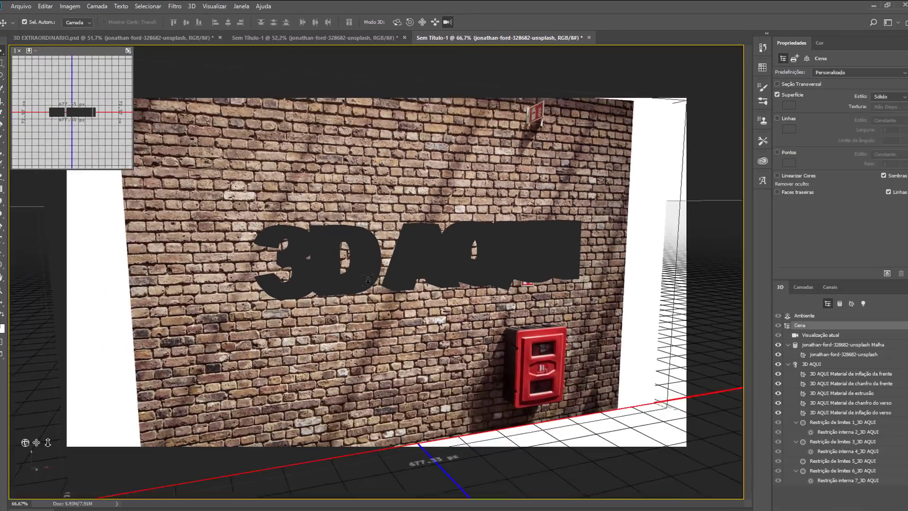
pyautogui.moveTo(368, 280); pyautogui.dragTo(375, 168)
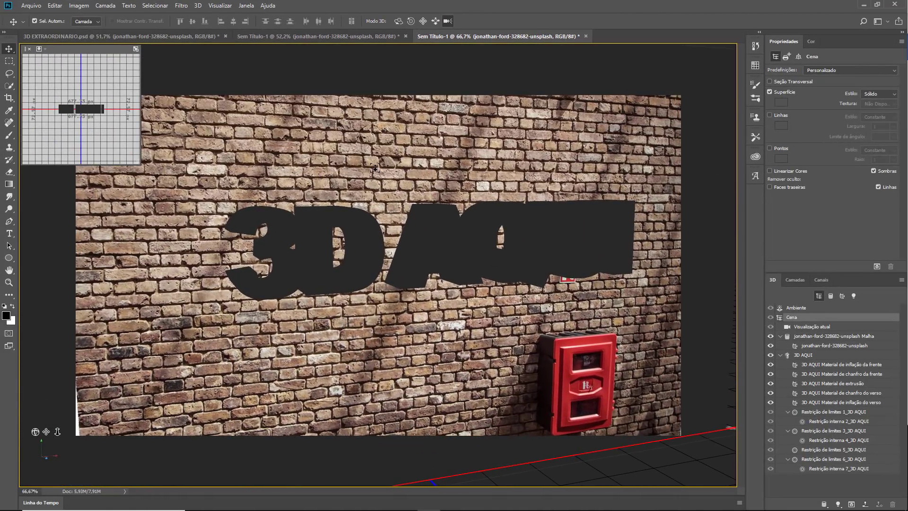
pyautogui.click(399, 21)
pyautogui.moveTo(331, 156); pyautogui.dragTo(330, 156)
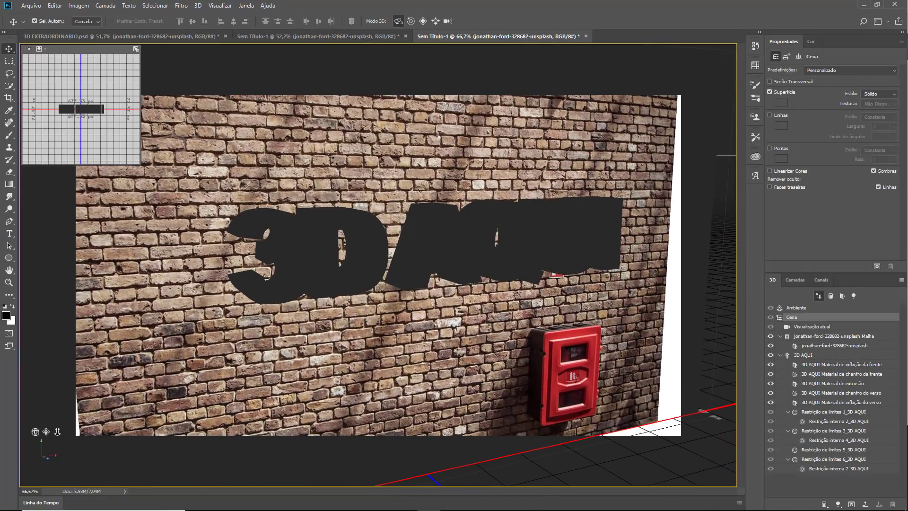
pyautogui.click(805, 356)
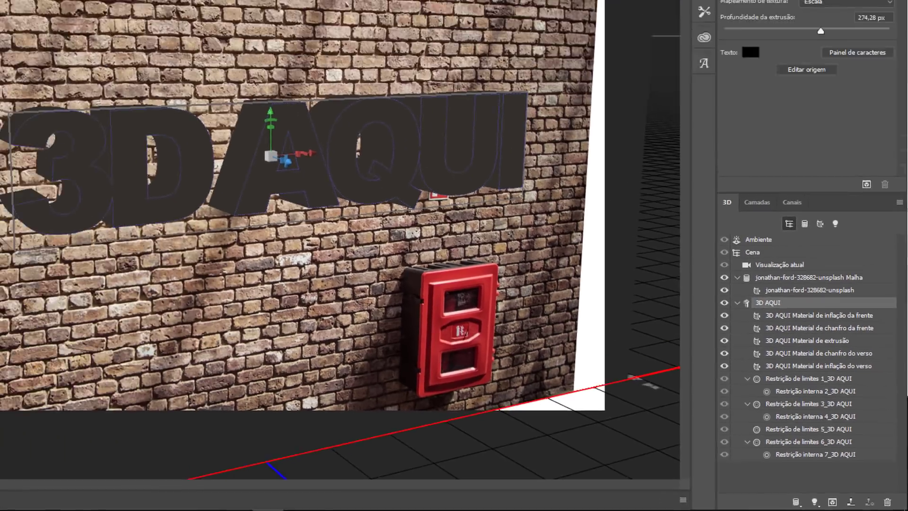
# - Apply the fifth Predefinição de forma preset to 3D AQUI, reducing extrusion to 137.14 px
pyautogui.click(783, 118)
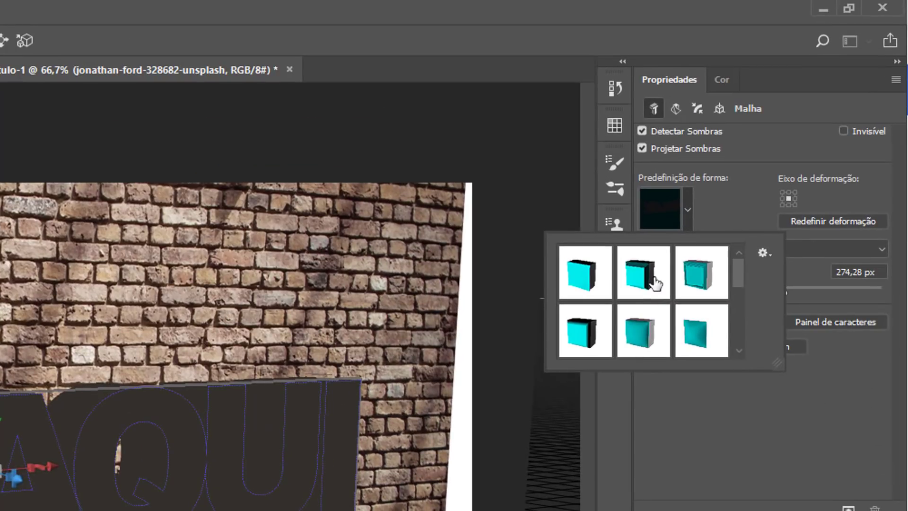
pyautogui.click(648, 344)
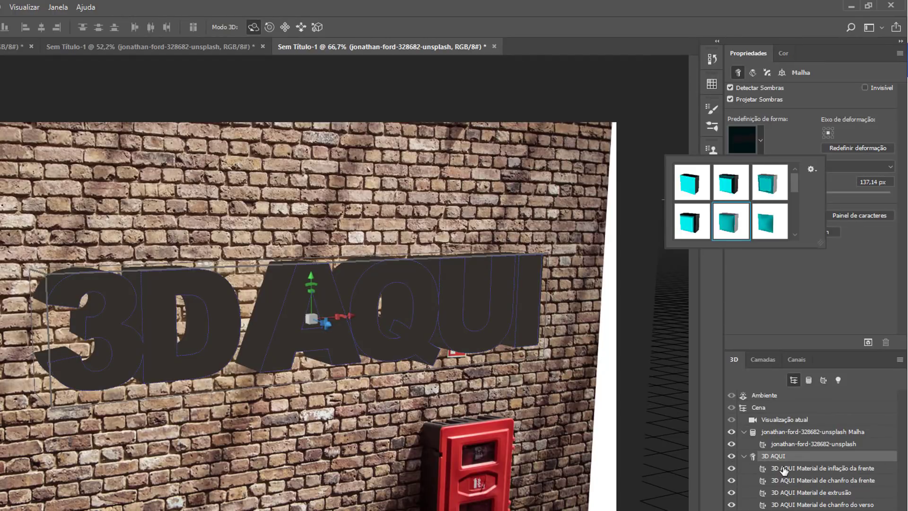
pyautogui.click(778, 469)
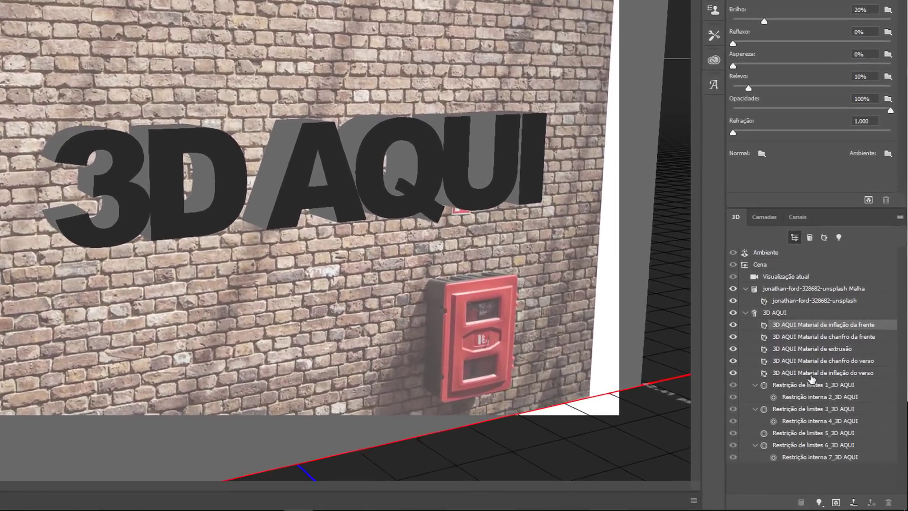
pyautogui.keyDown('shift'); pyautogui.click(812, 374); pyautogui.keyUp('shift')
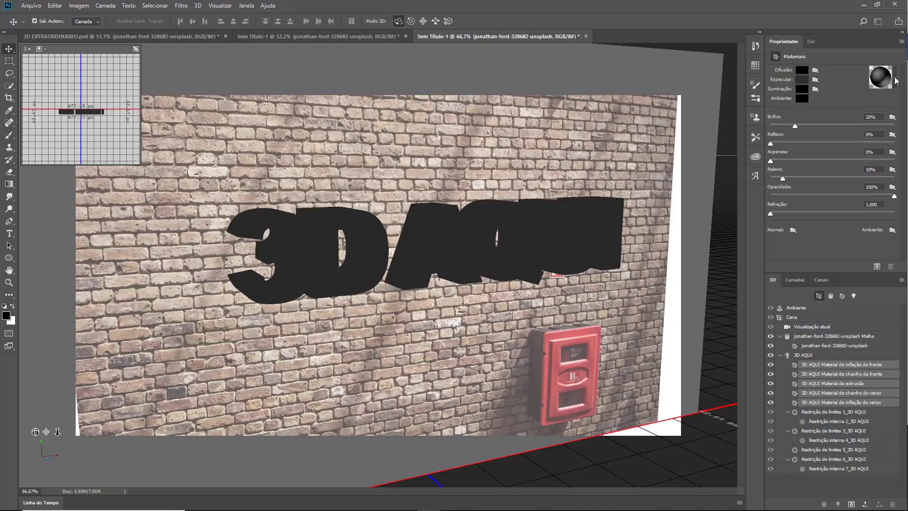
# - Apply the gold material preset to all five 3D AQUI materials
pyautogui.click(895, 81)
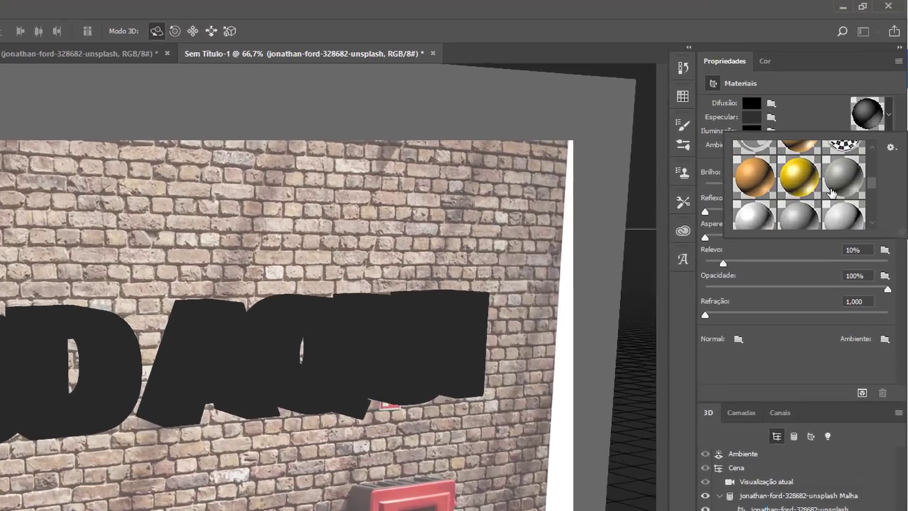
pyautogui.scroll(2, 847, 128)
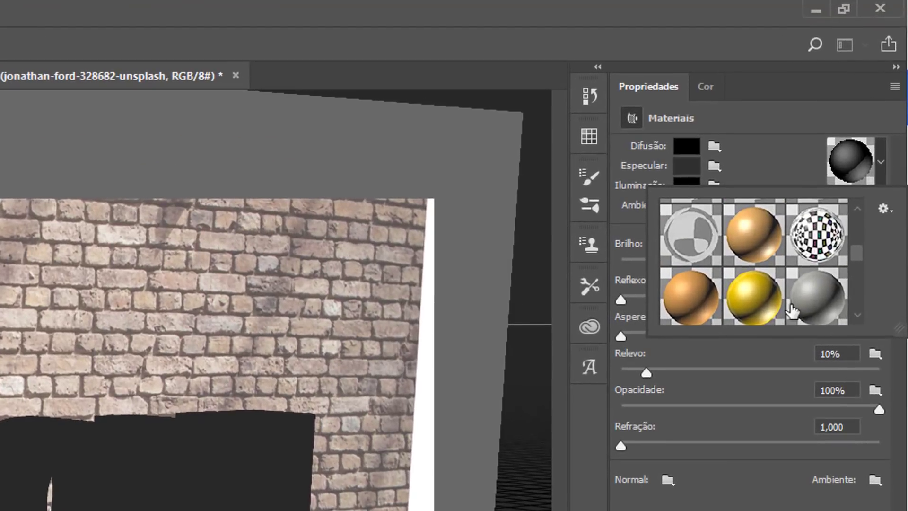
pyautogui.click(831, 144)
pyautogui.click(748, 303)
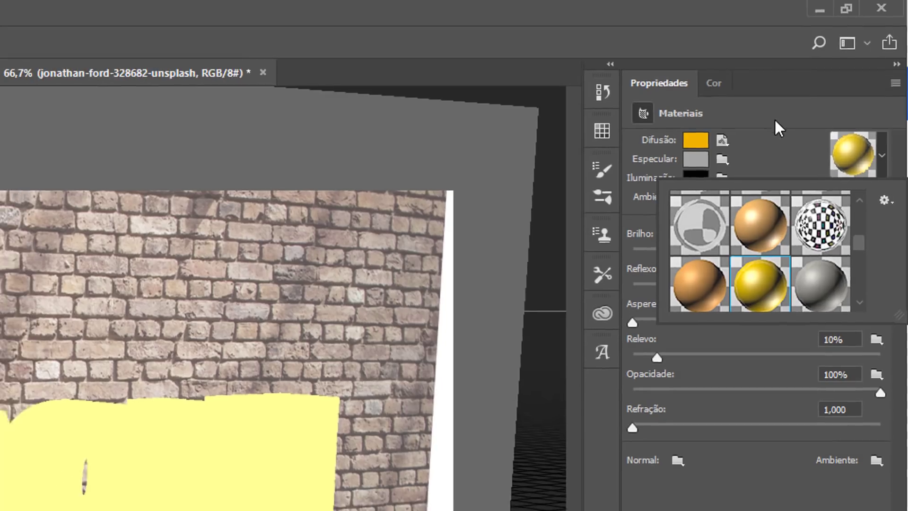
pyautogui.click(804, 137)
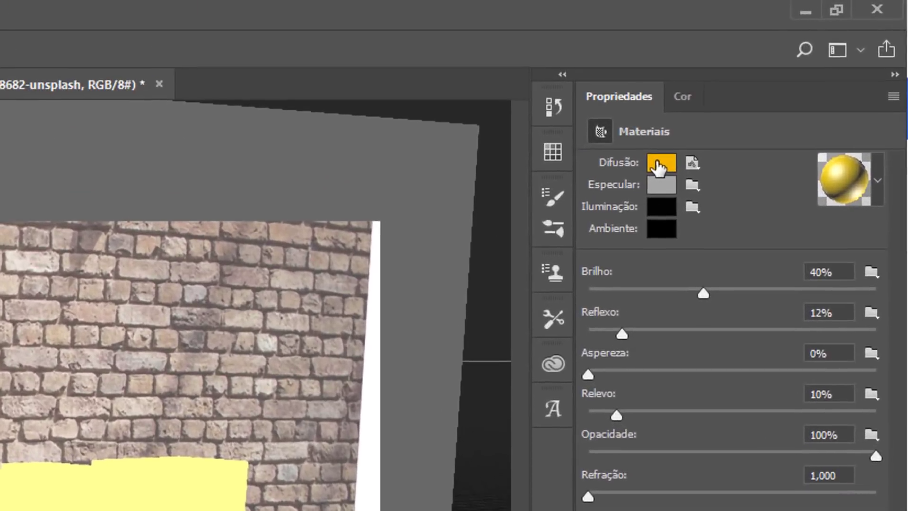
# - Change the materials' diffuse colour to a near-black grey (R 38, G 37, B 32)
pyautogui.click(805, 70)
pyautogui.moveTo(591, 357); pyautogui.dragTo(567, 444)
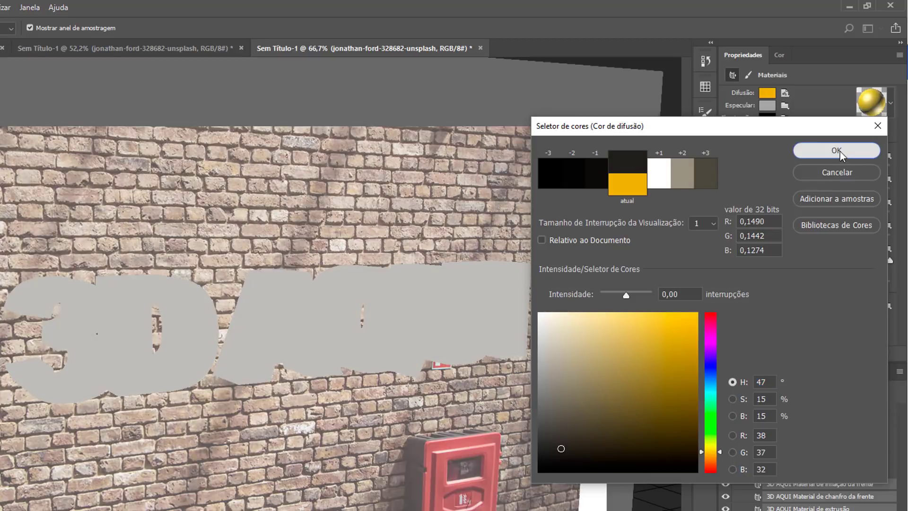
pyautogui.click(839, 151)
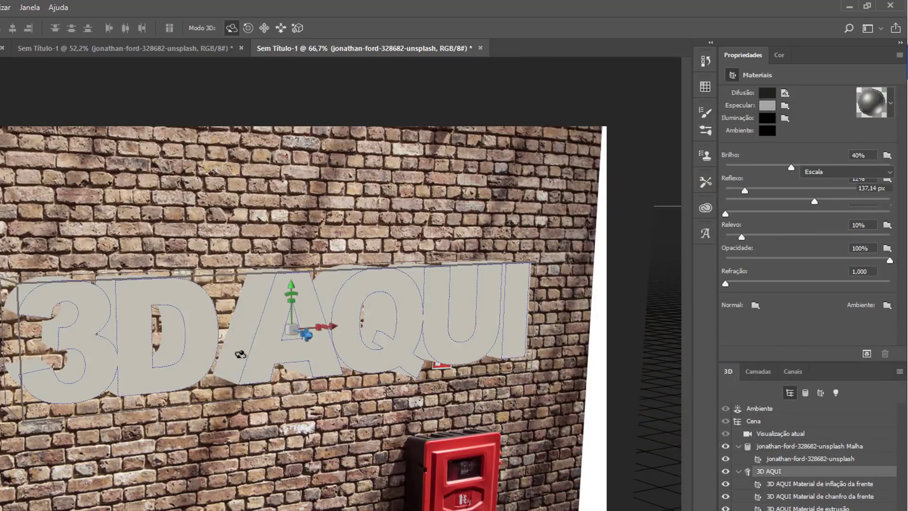
pyautogui.click(227, 350)
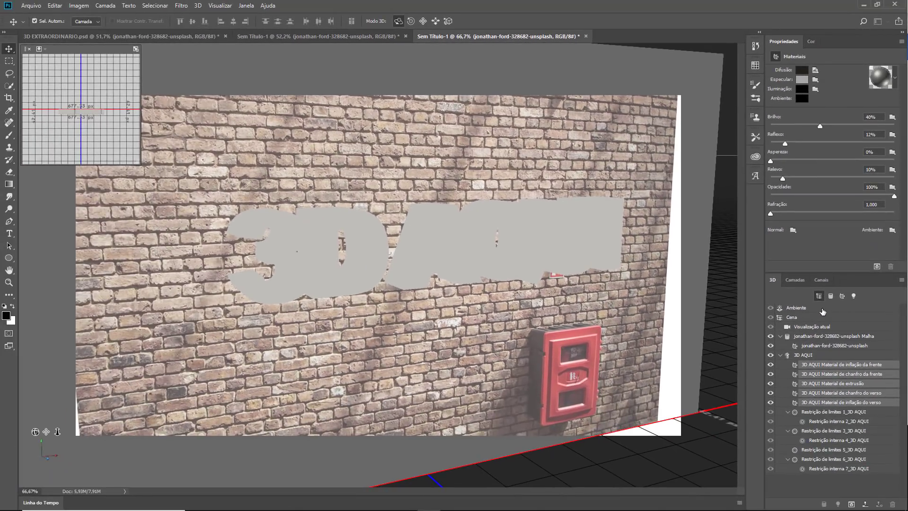
pyautogui.click(811, 310)
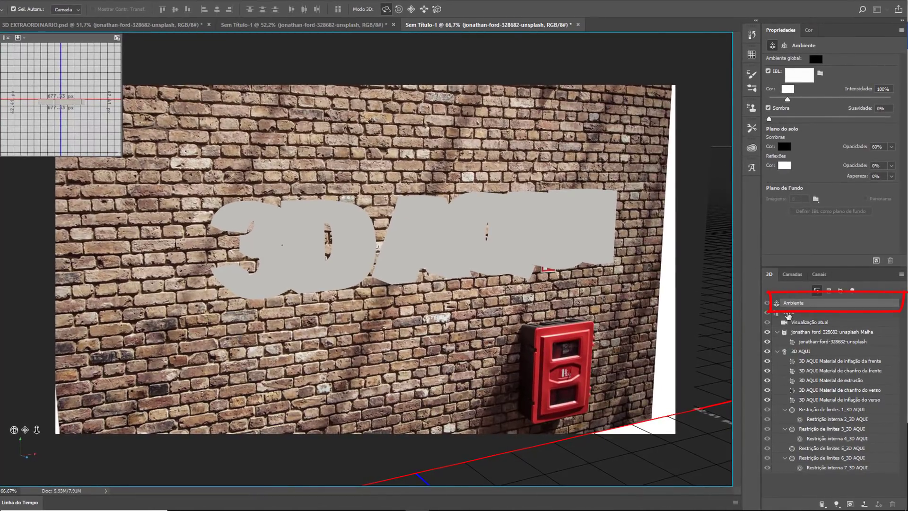
# - Create a new IBL texture for the Ambiente light and open it via Editar textura
pyautogui.click(818, 74)
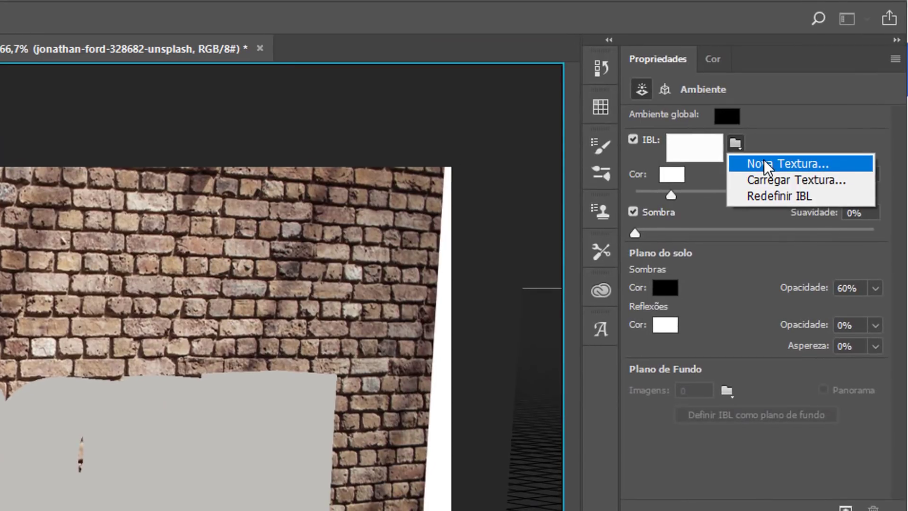
pyautogui.click(765, 160)
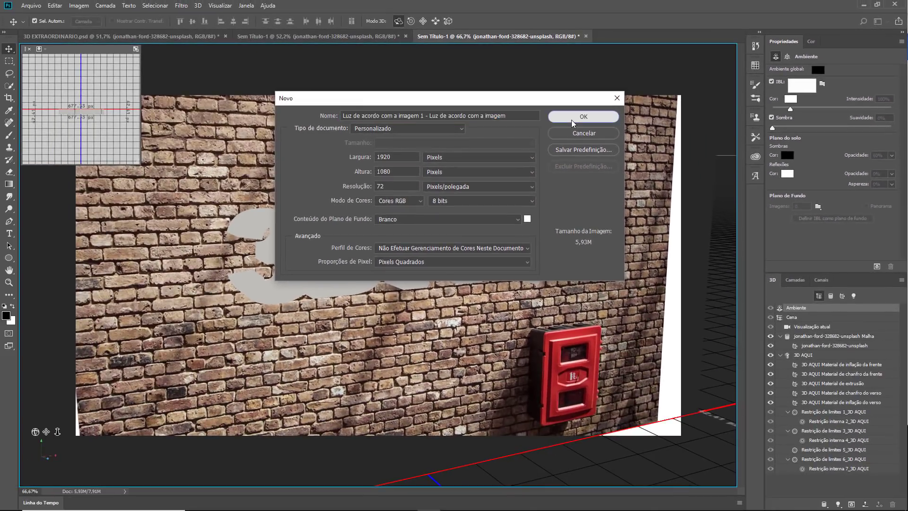
pyautogui.click(453, 152)
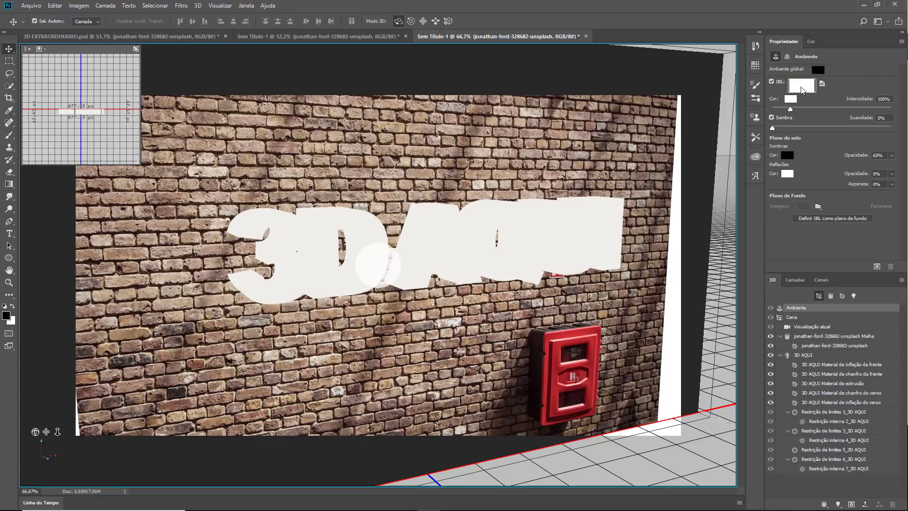
pyautogui.click(823, 84)
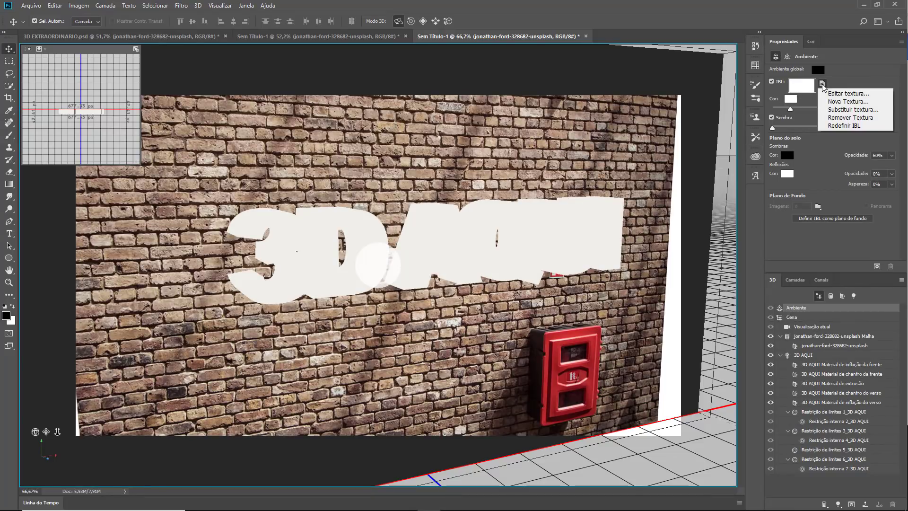
pyautogui.click(866, 94)
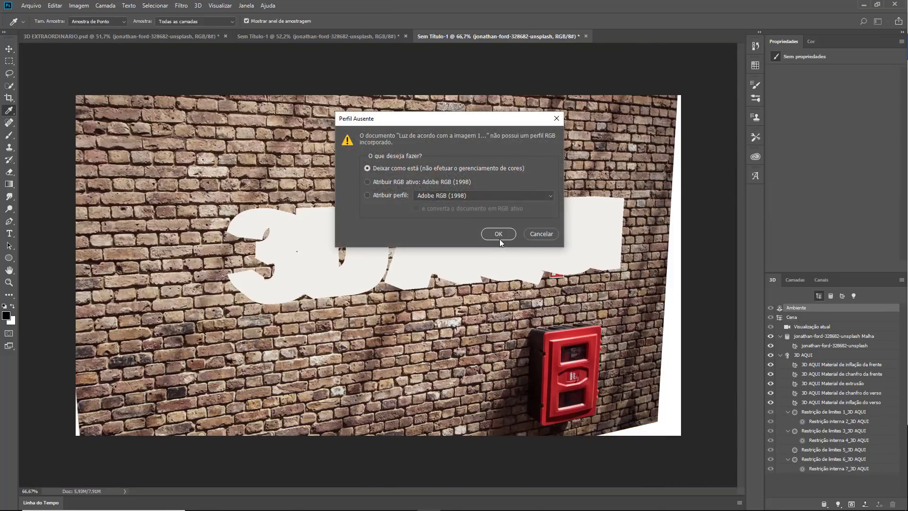
# - Scale the sunset beach photo to 1949 × 1287 px to cover the lighting texture, then save
pyautogui.click(498, 234)
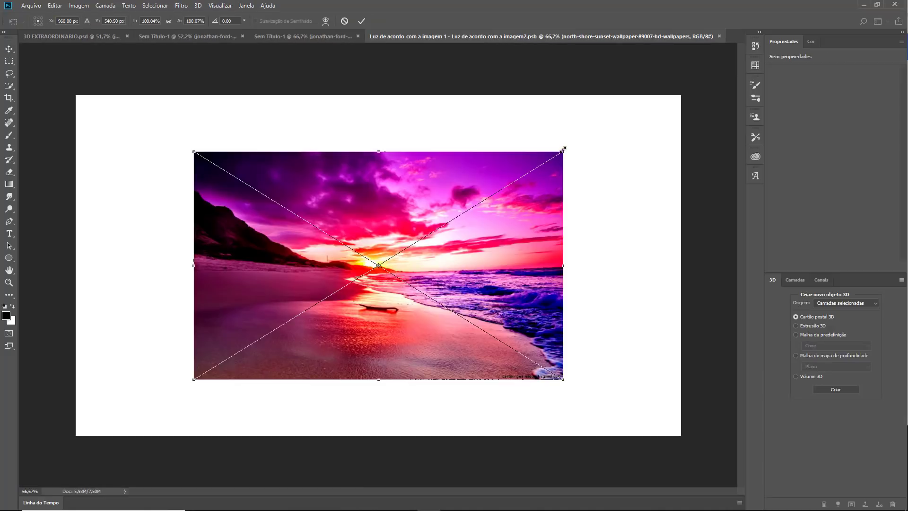
pyautogui.moveTo(563, 149); pyautogui.dragTo(624, 143)
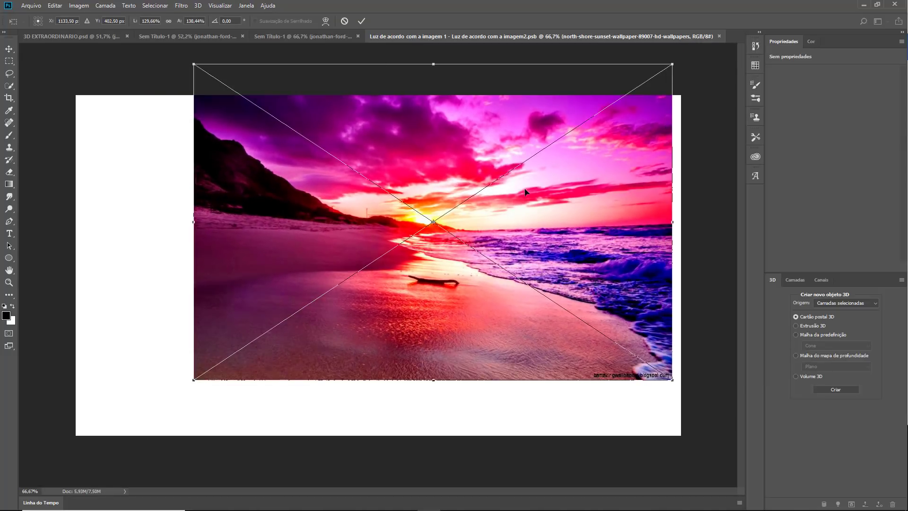
pyautogui.moveTo(525, 192); pyautogui.dragTo(520, 217)
pyautogui.moveTo(613, 108); pyautogui.dragTo(682, 68)
pyautogui.moveTo(655, 118); pyautogui.dragTo(635, 155)
pyautogui.press('Return')
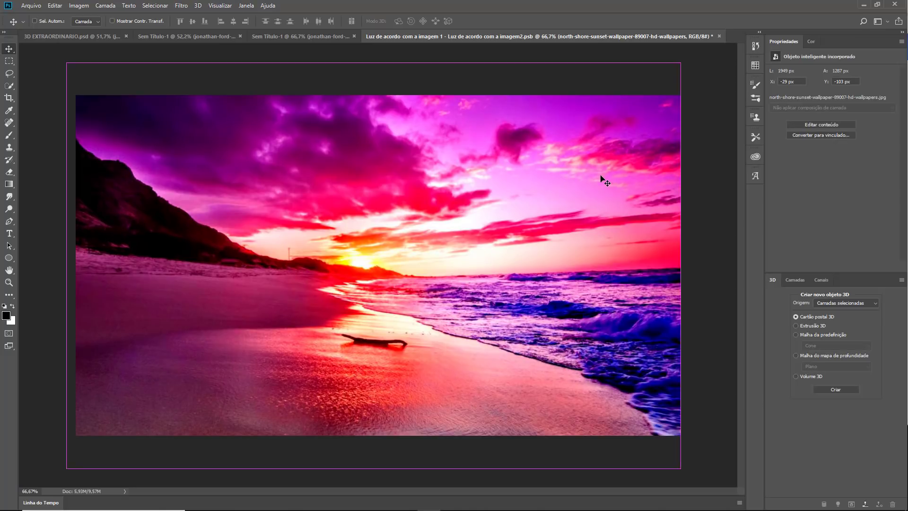
pyautogui.hotkey('ctrl', 's')
pyautogui.click(585, 150)
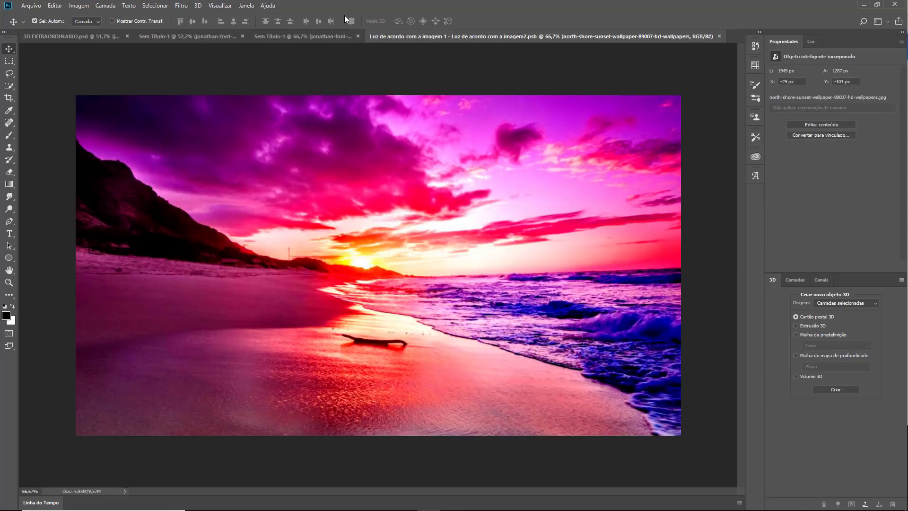
# - Rotate the Ambiente image-based lighting of the 3D AQUI scene, then select the text mesh
pyautogui.click(315, 35)
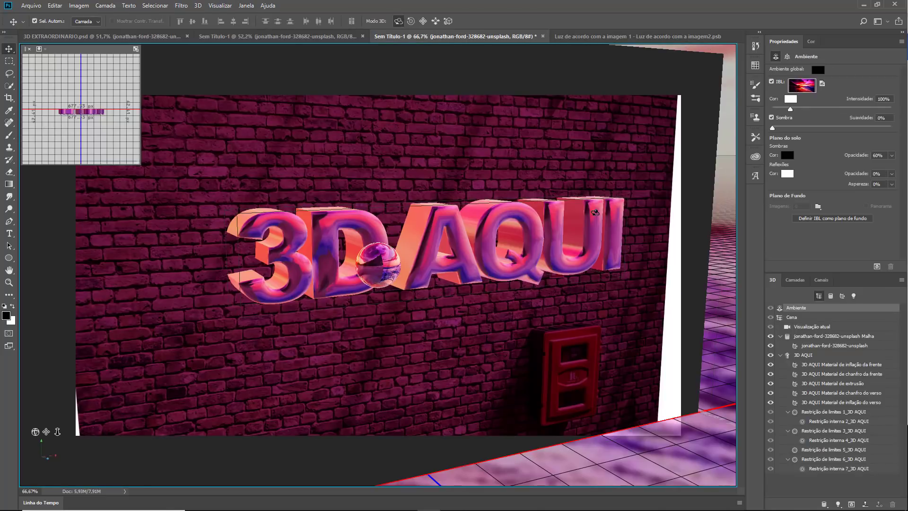
pyautogui.click(496, 337)
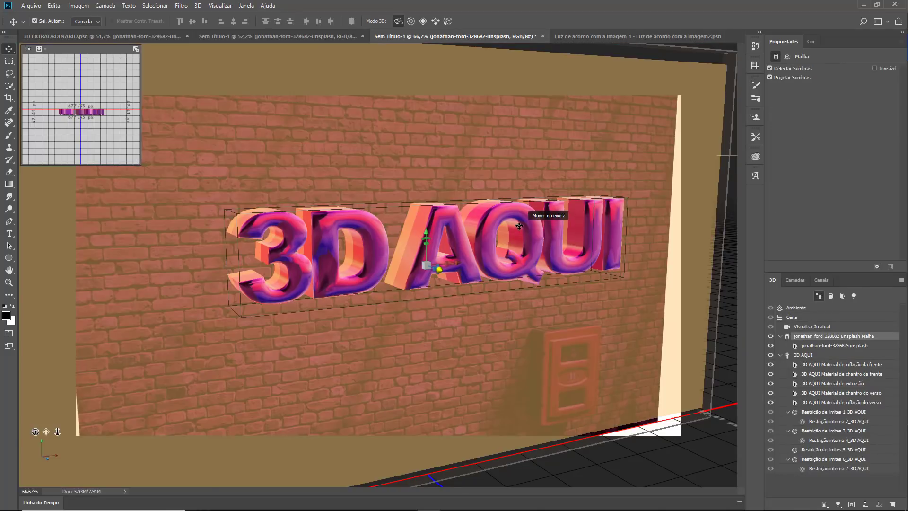
pyautogui.click(839, 422)
pyautogui.click(821, 318)
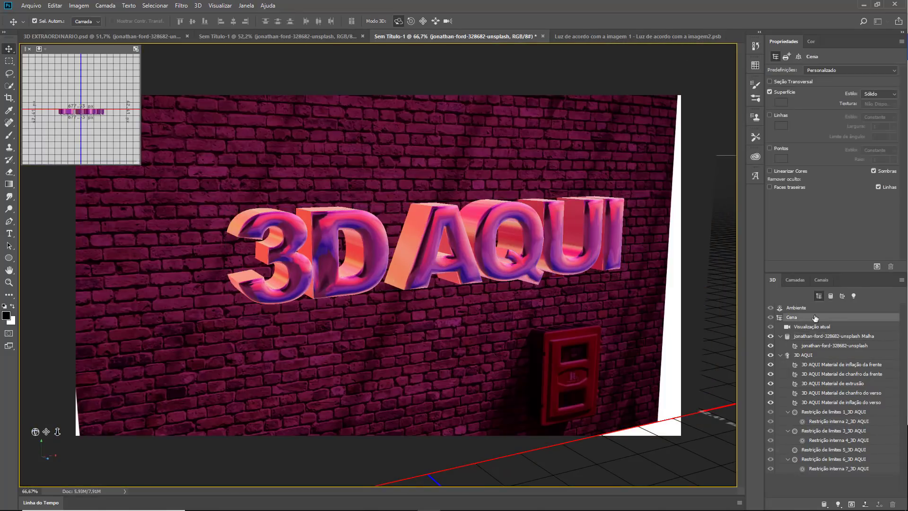
pyautogui.click(811, 309)
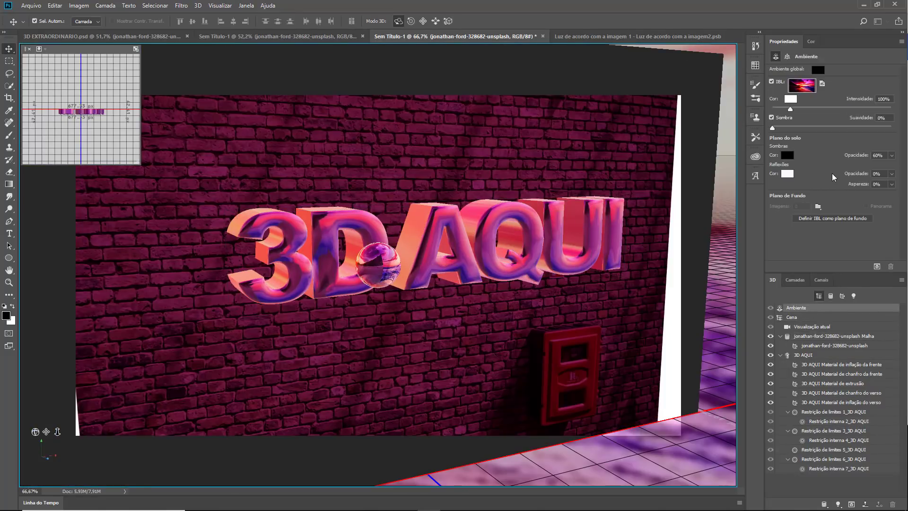
pyautogui.moveTo(625, 195); pyautogui.dragTo(564, 178)
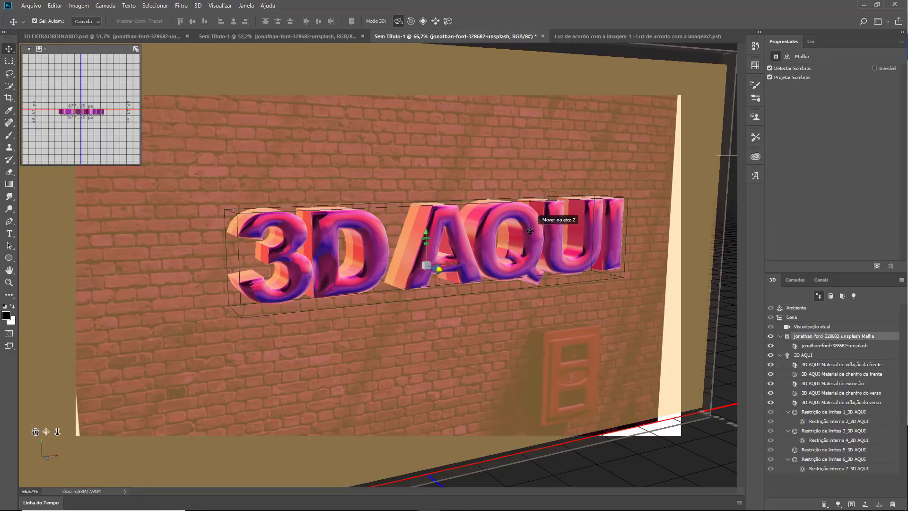
pyautogui.click(552, 250)
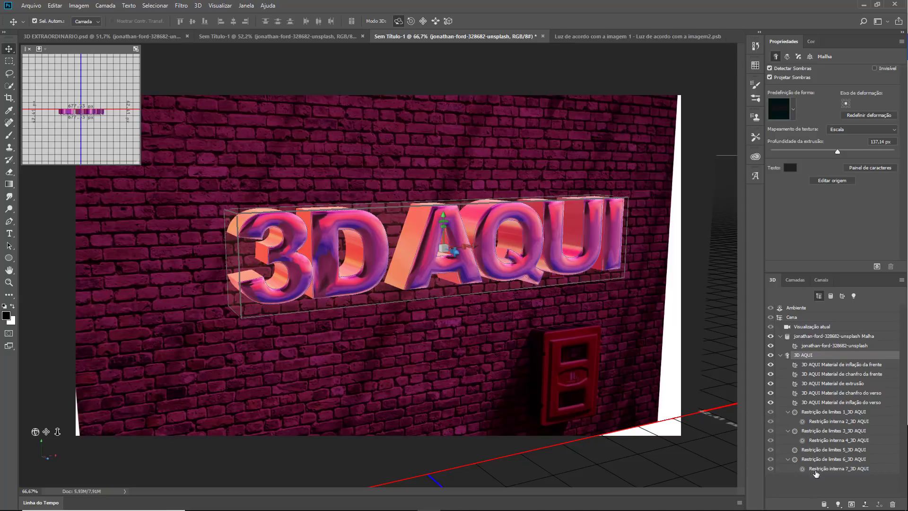
# - Add a Nova Luz Infinita (infinite light) to the 3D scene
pyautogui.click(839, 504)
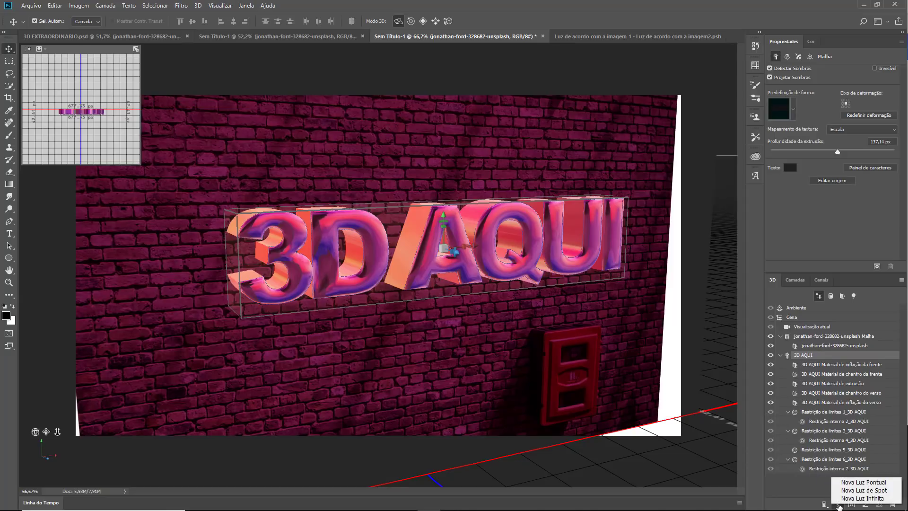
pyautogui.click(804, 479)
pyautogui.click(839, 504)
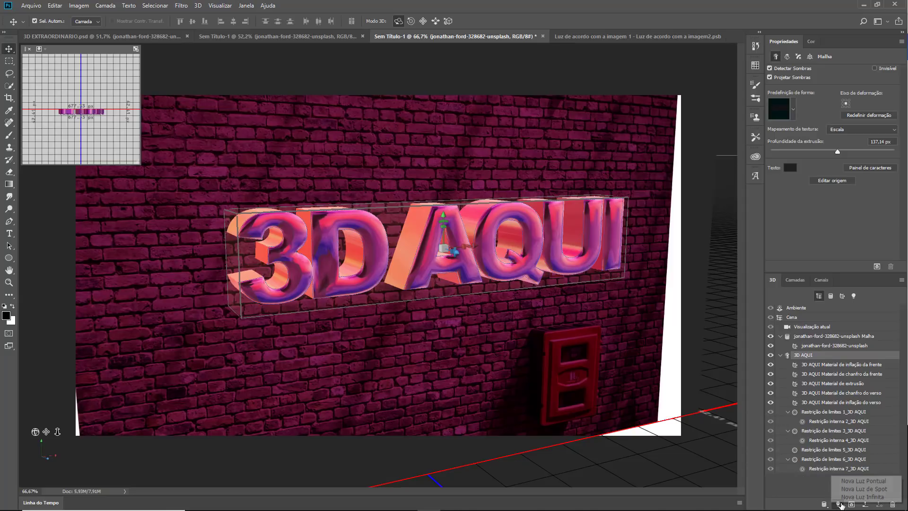
pyautogui.click(858, 497)
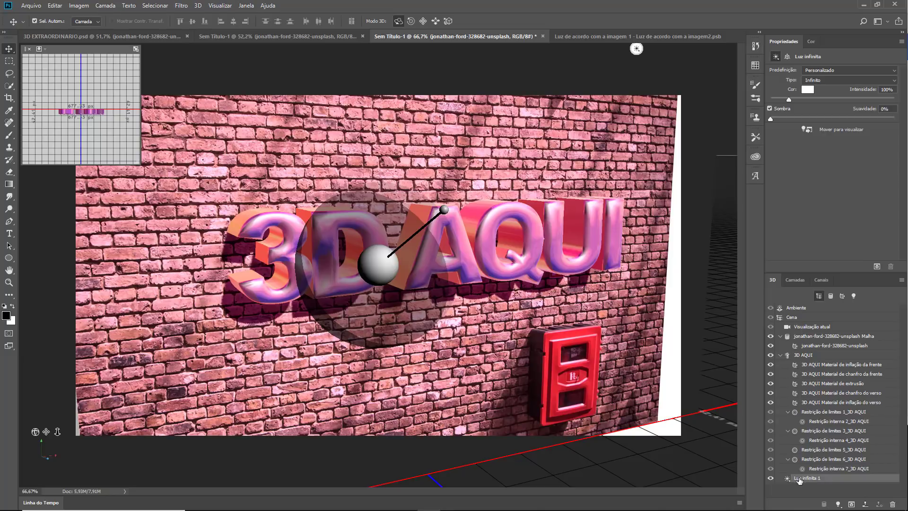
# - With the Move tool, aim the infinite light so the letters cast shadows on the wall
pyautogui.rightClick(8, 50)
pyautogui.click(52, 49)
pyautogui.moveTo(624, 176); pyautogui.dragTo(536, 223)
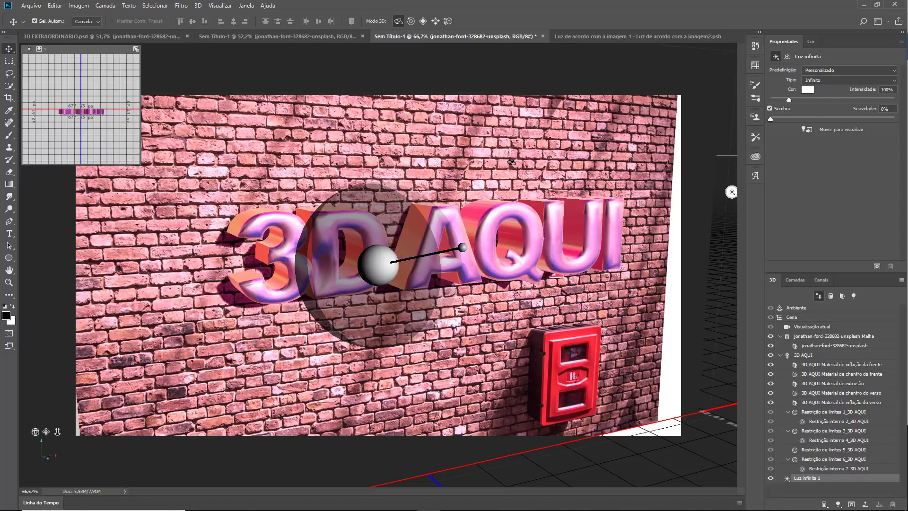
pyautogui.moveTo(483, 131); pyautogui.dragTo(407, 118)
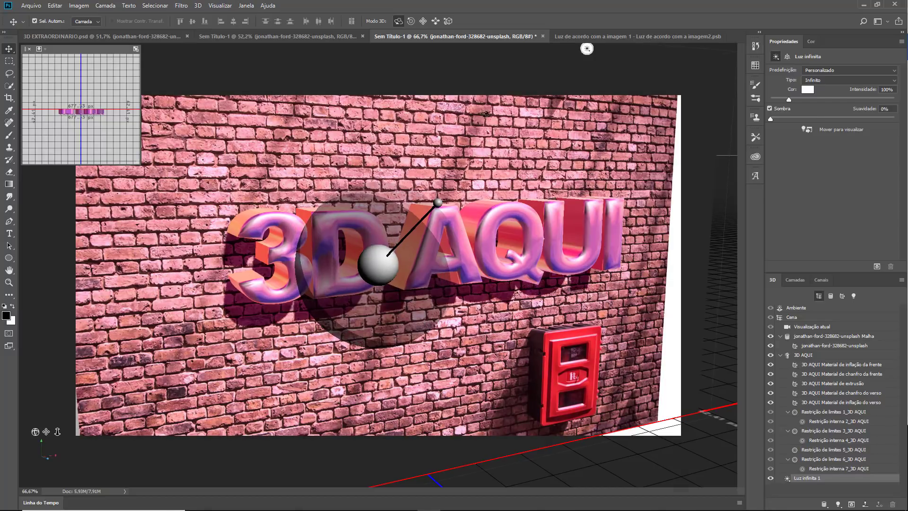
pyautogui.moveTo(596, 166); pyautogui.dragTo(652, 112)
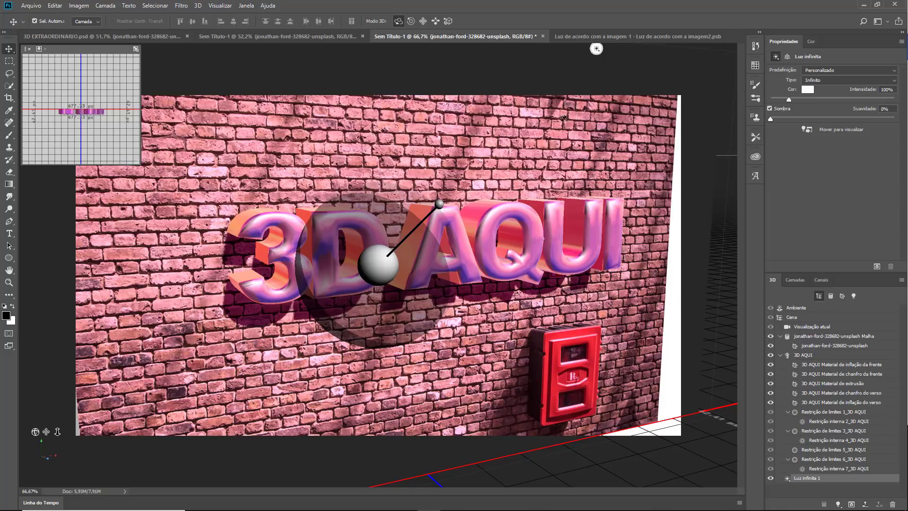
# - Re-aim the infinite light and raise its shadow softness to 65%
pyautogui.moveTo(600, 86); pyautogui.dragTo(704, 62)
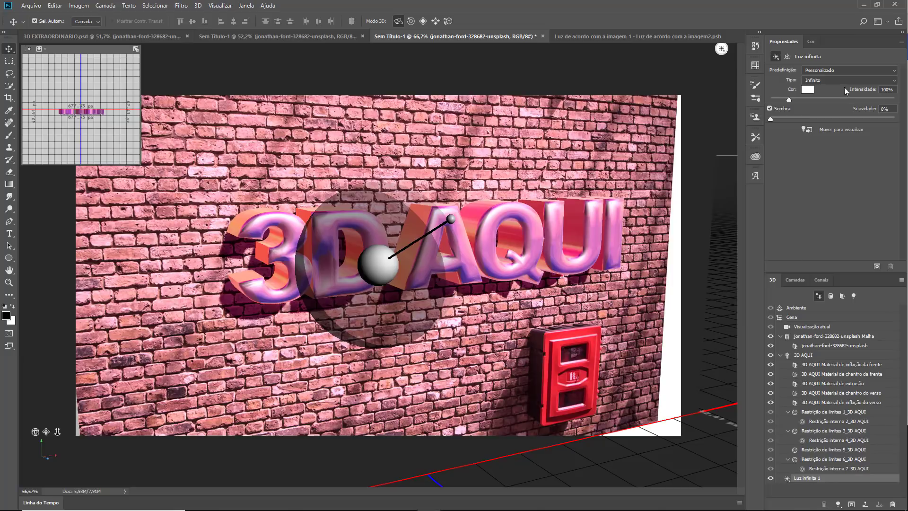
pyautogui.moveTo(771, 120); pyautogui.dragTo(855, 125)
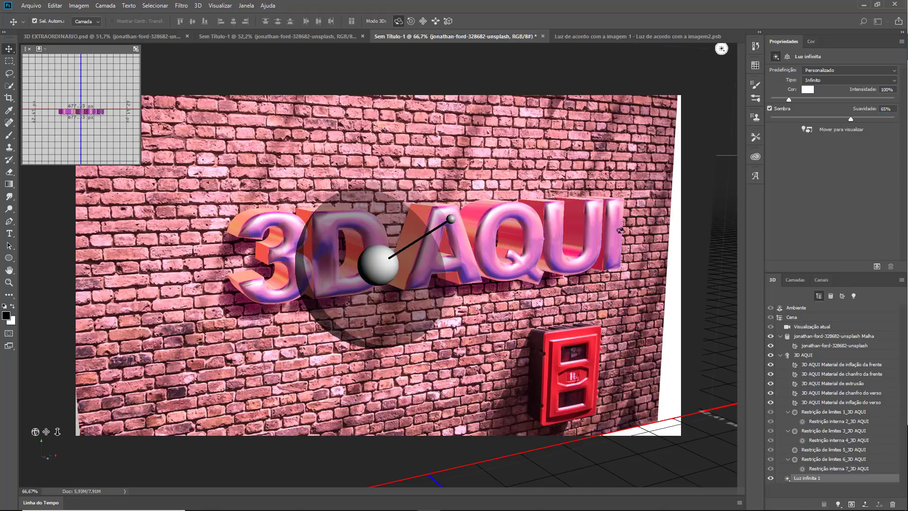
pyautogui.click(812, 356)
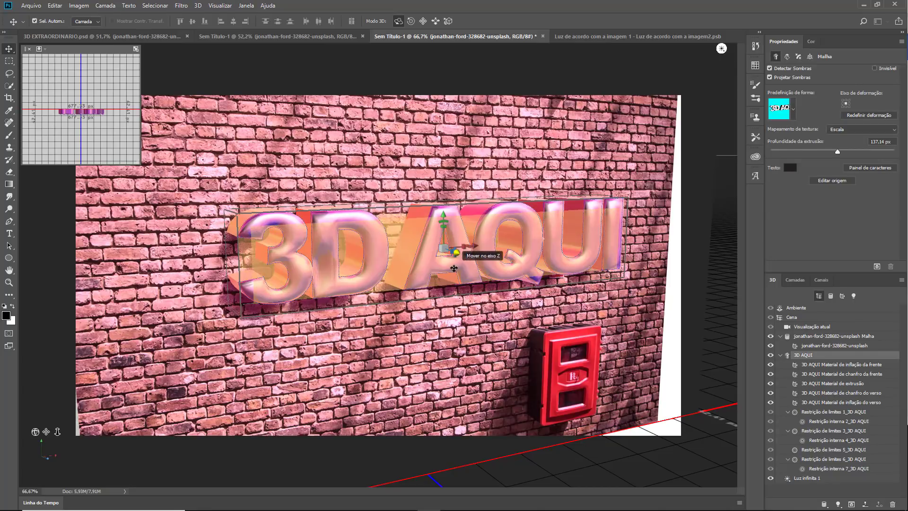
# - Shift the 3D AQUI text back along Z toward the wall and select all its materials
pyautogui.scroll(4, 462, 255)
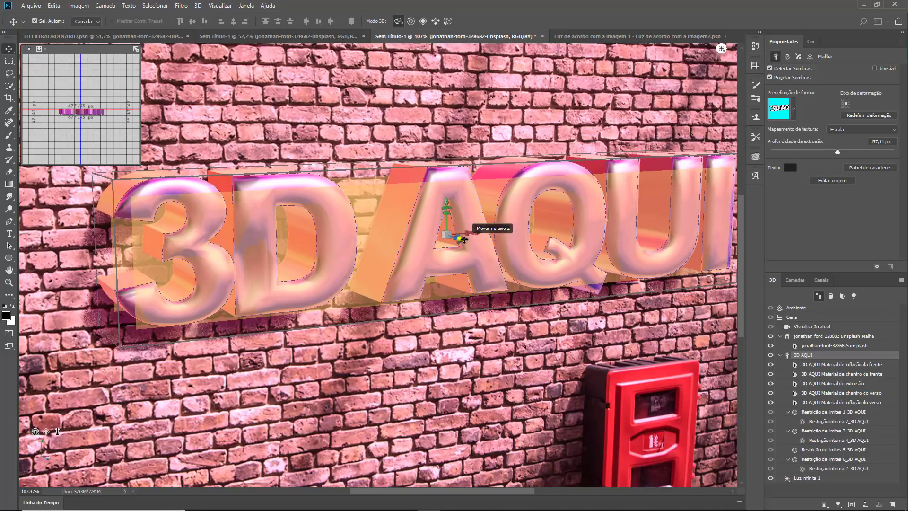
pyautogui.moveTo(461, 239); pyautogui.dragTo(437, 244)
pyautogui.scroll(-2, 403, 291)
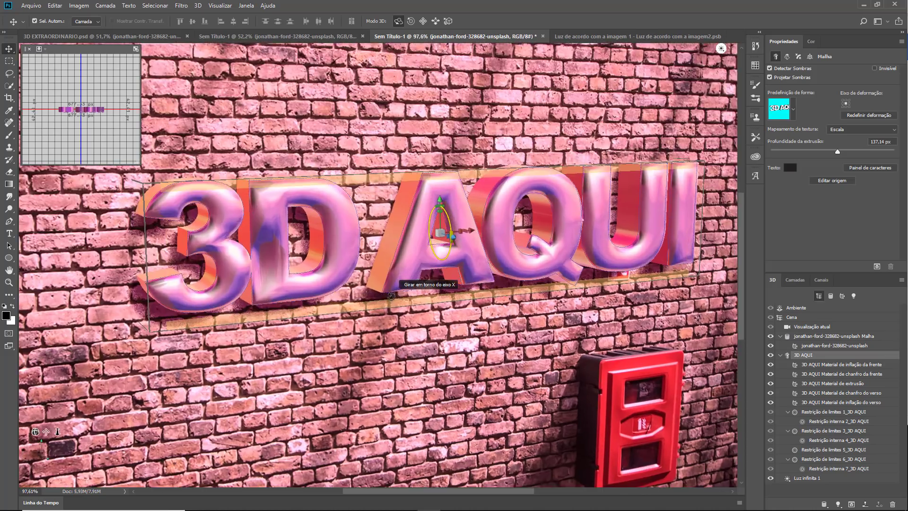
pyautogui.scroll(2, 391, 296)
pyautogui.scroll(-2, 391, 297)
pyautogui.scroll(2, 391, 297)
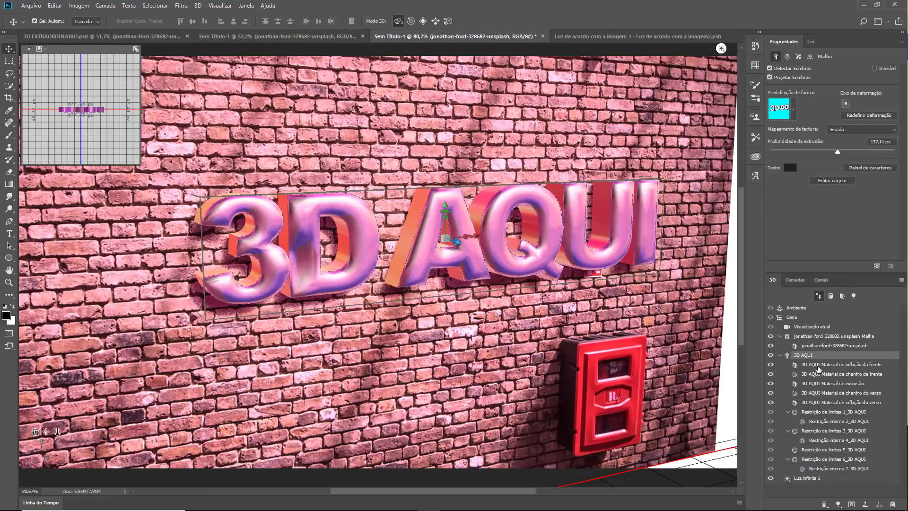
pyautogui.click(832, 365)
pyautogui.keyDown('shift'); pyautogui.click(816, 403); pyautogui.keyUp('shift')
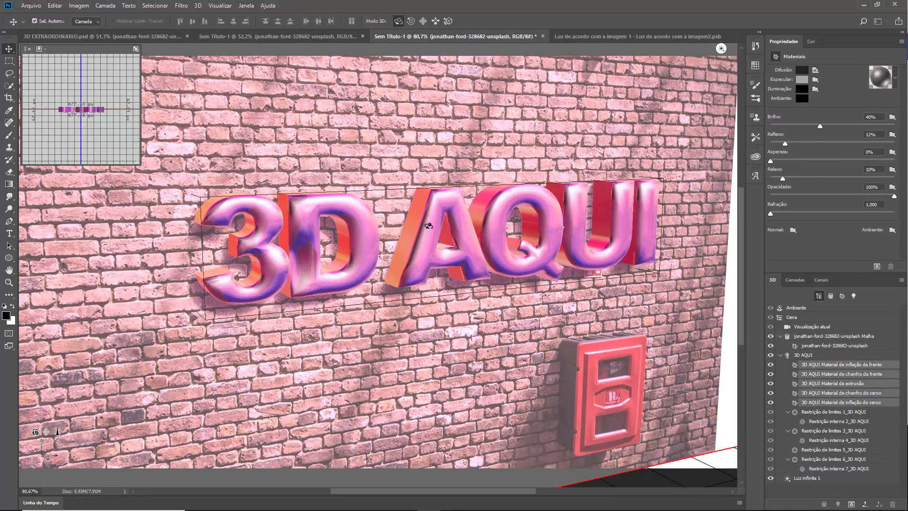
# - Set the text materials' Reflexo to 36%, then select the brick wall's material
pyautogui.moveTo(785, 145); pyautogui.dragTo(814, 148)
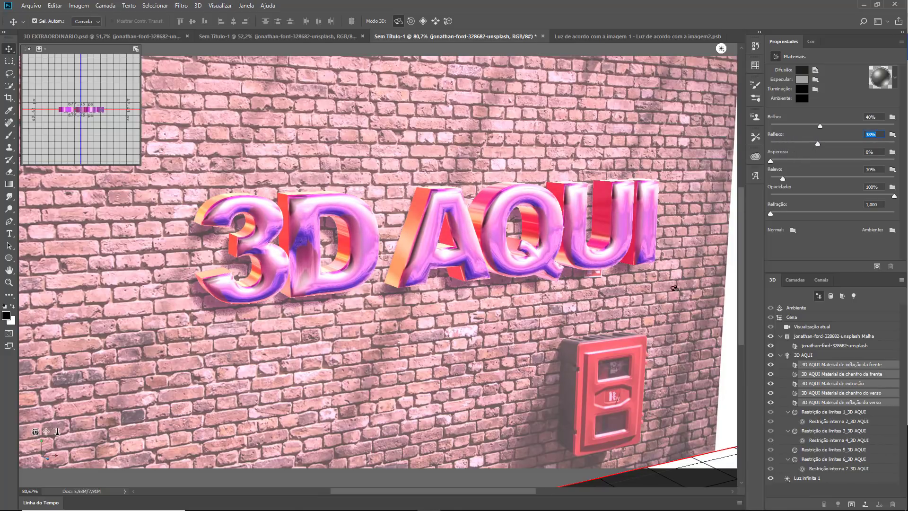
pyautogui.click(459, 344)
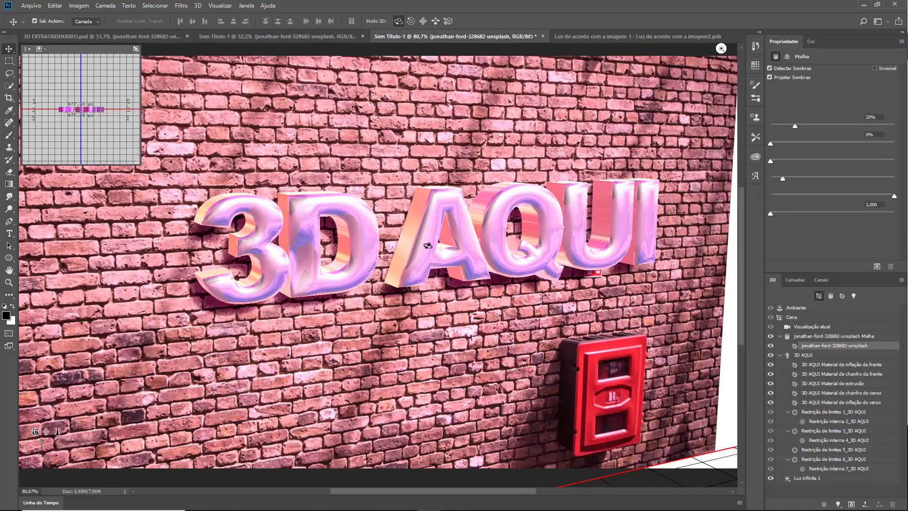
pyautogui.scroll(-2, 388, 227)
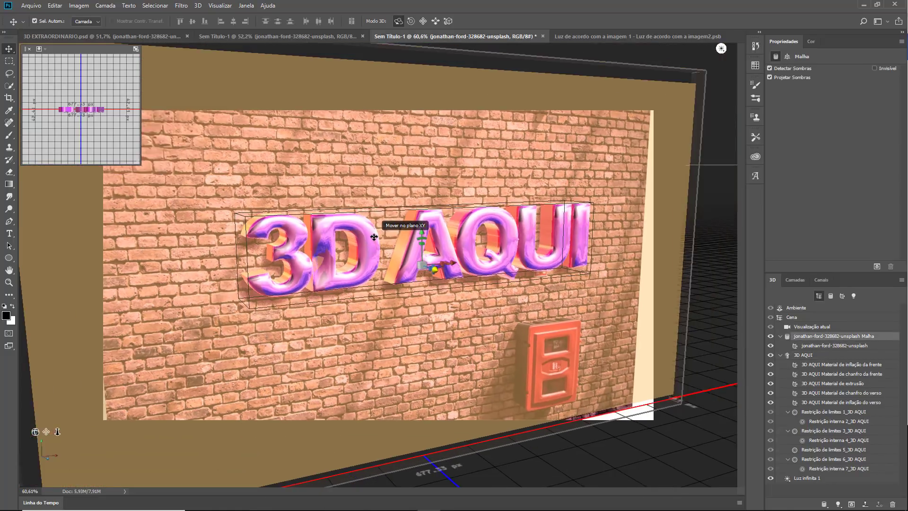
pyautogui.scroll(2, 374, 236)
pyautogui.click(226, 145)
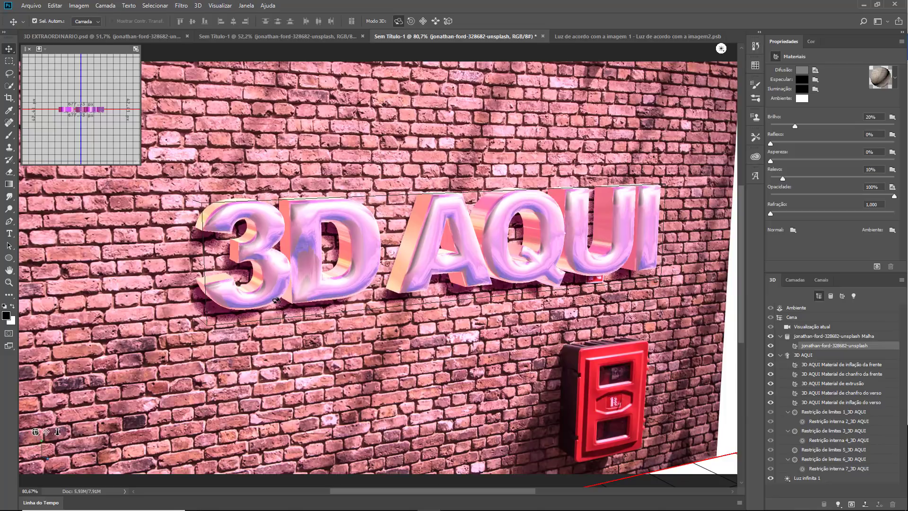
# - Draw a rectangular marquee around the '3' and render that test region
pyautogui.click(10, 63)
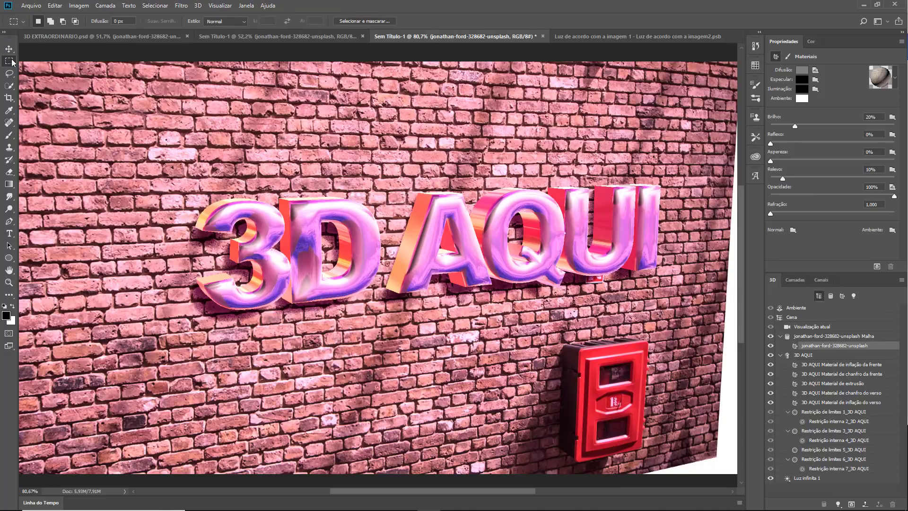
pyautogui.rightClick(10, 61)
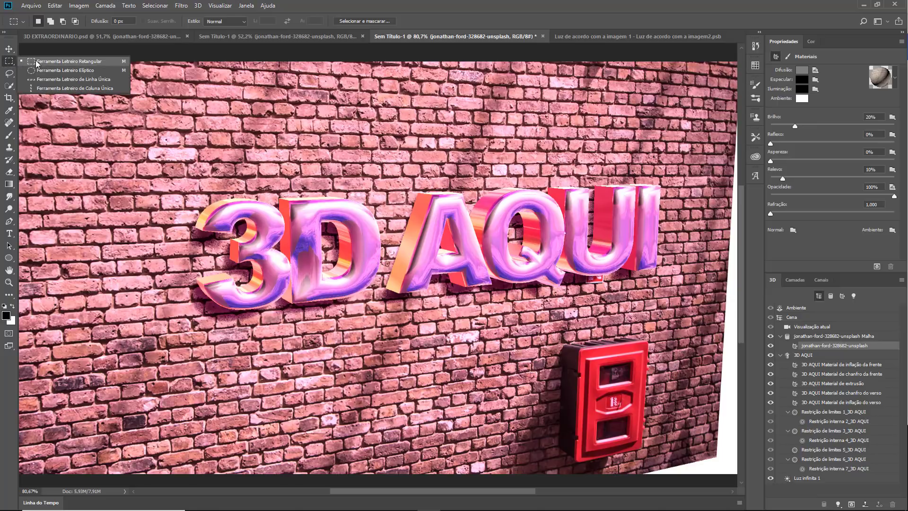
pyautogui.click(10, 64)
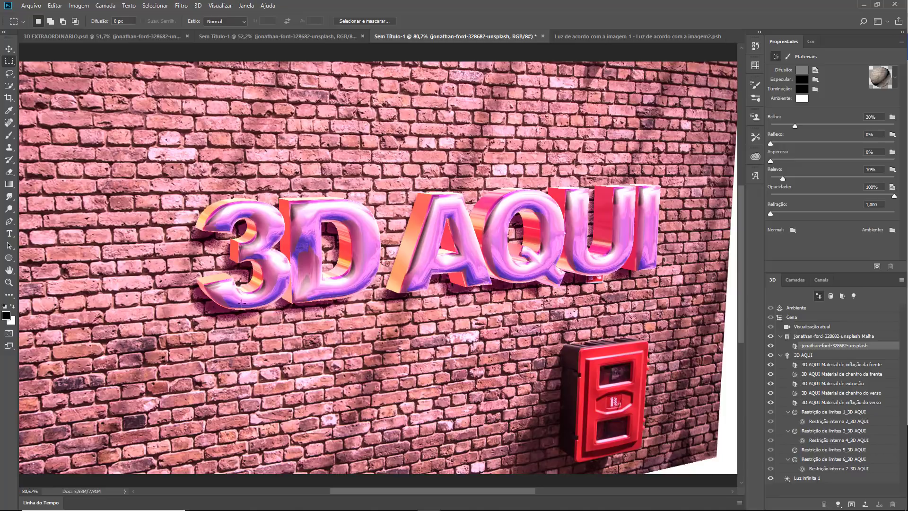
pyautogui.moveTo(304, 310); pyautogui.dragTo(191, 183)
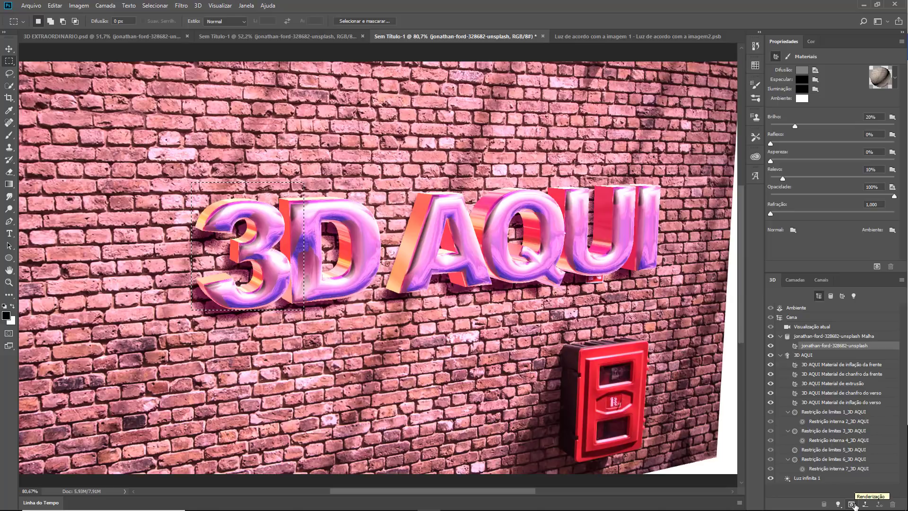
pyautogui.click(851, 504)
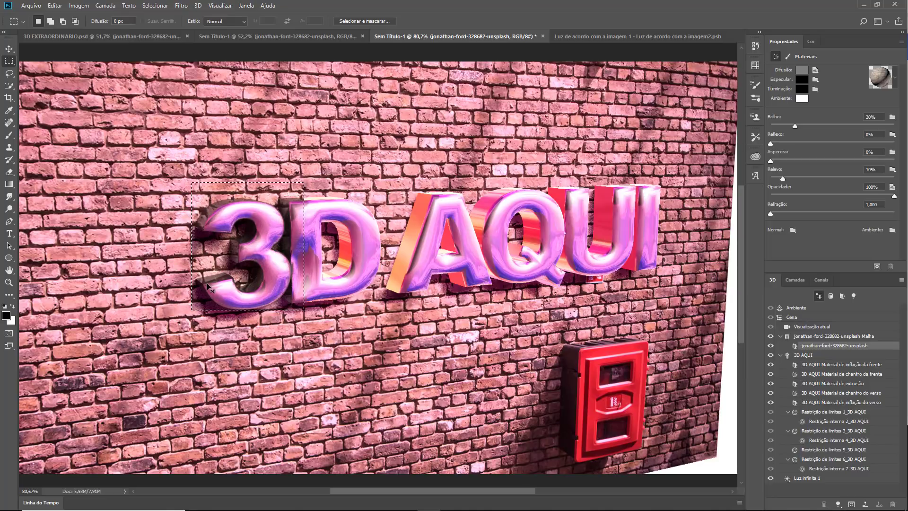
# - Clear the selection and open the 3D preferences
pyautogui.hotkey('ctrl', 'd')
pyautogui.click(55, 5)
pyautogui.moveTo(80, 382)
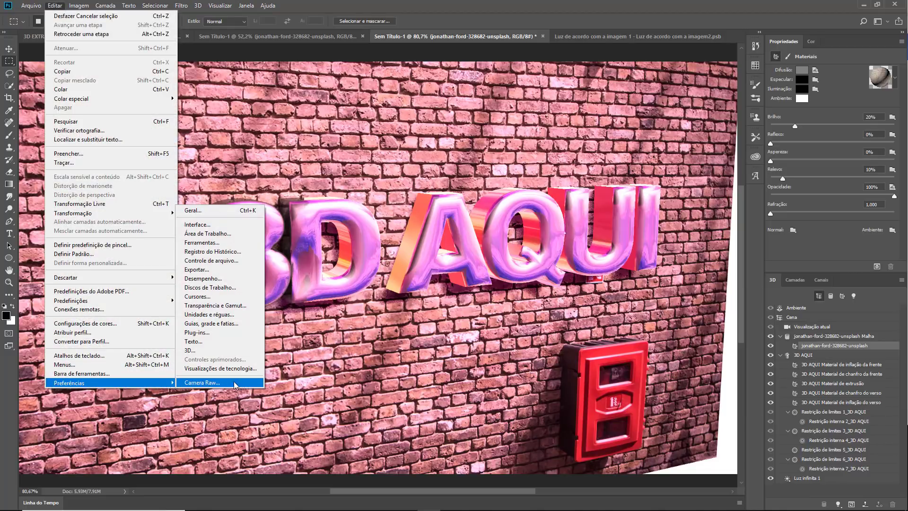
pyautogui.click(197, 353)
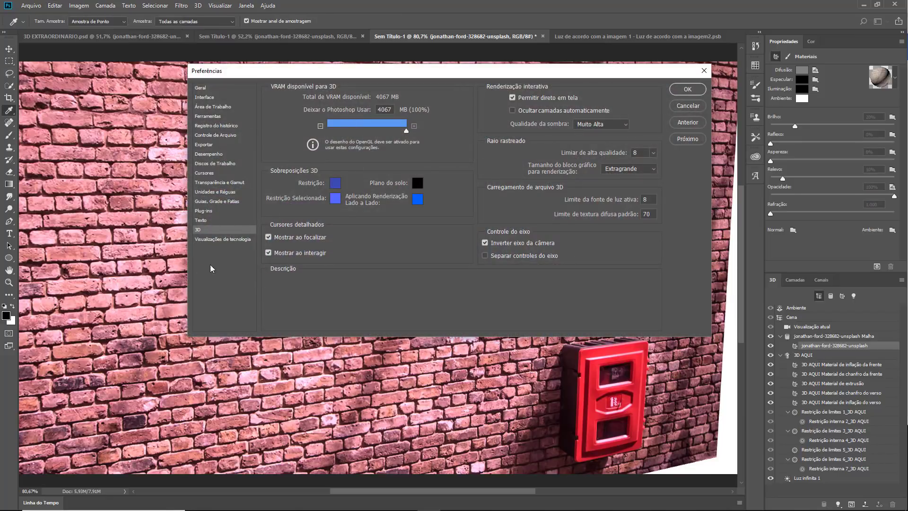
pyautogui.moveTo(471, 74); pyautogui.dragTo(358, 142)
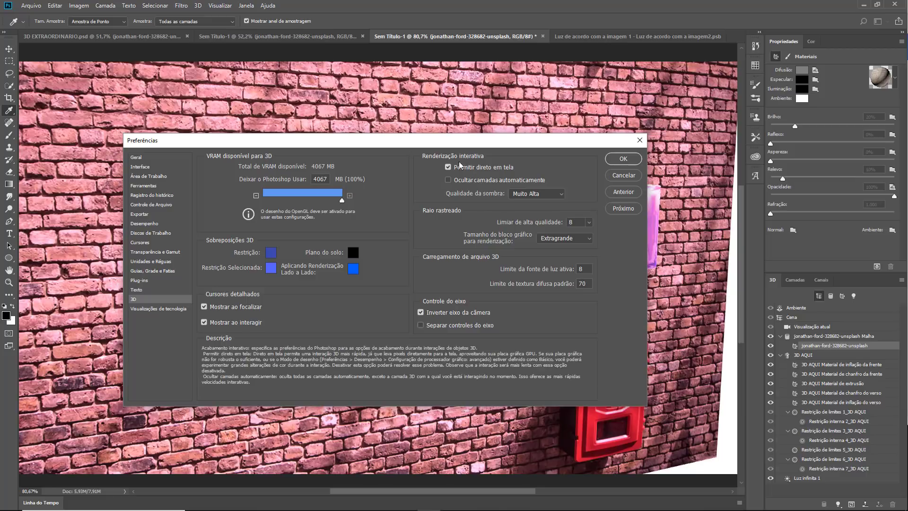
pyautogui.moveTo(434, 142); pyautogui.dragTo(466, 305)
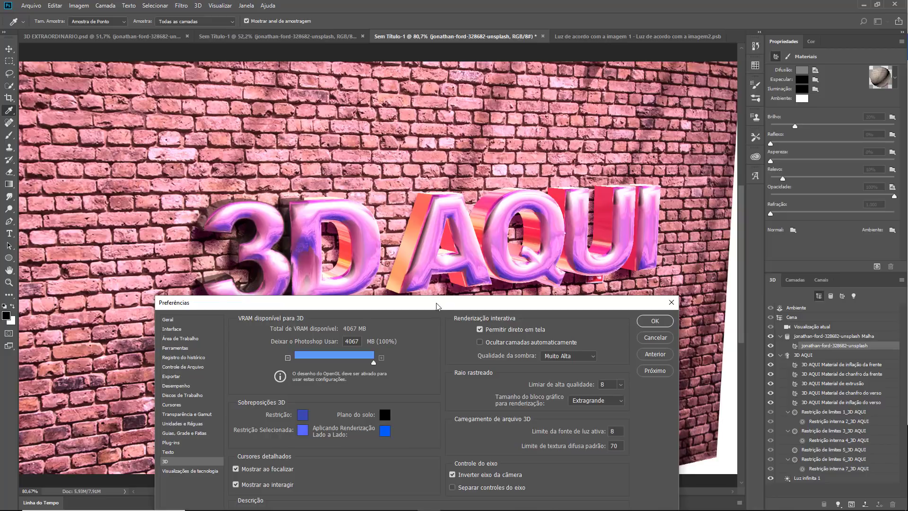
pyautogui.moveTo(412, 302); pyautogui.dragTo(409, 113)
# - Try a Pequena render tile size and a high-quality threshold of 10
pyautogui.click(572, 213)
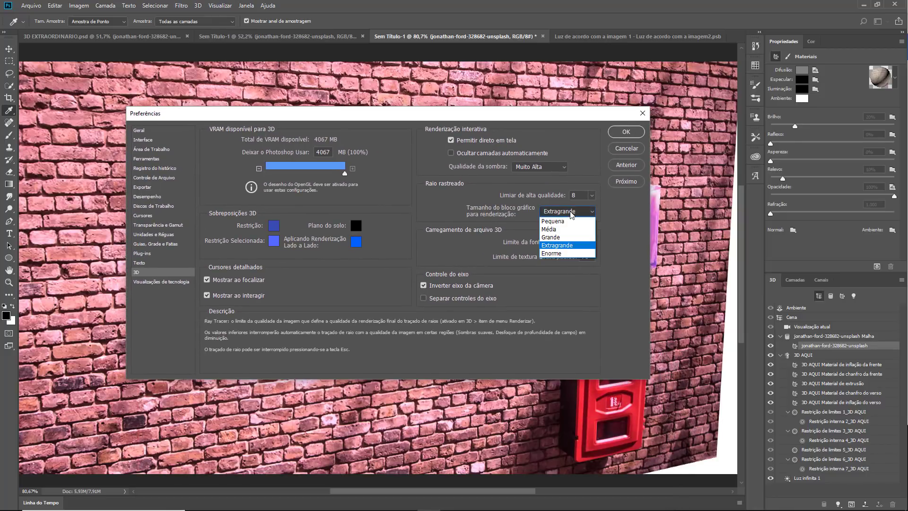
pyautogui.click(554, 221)
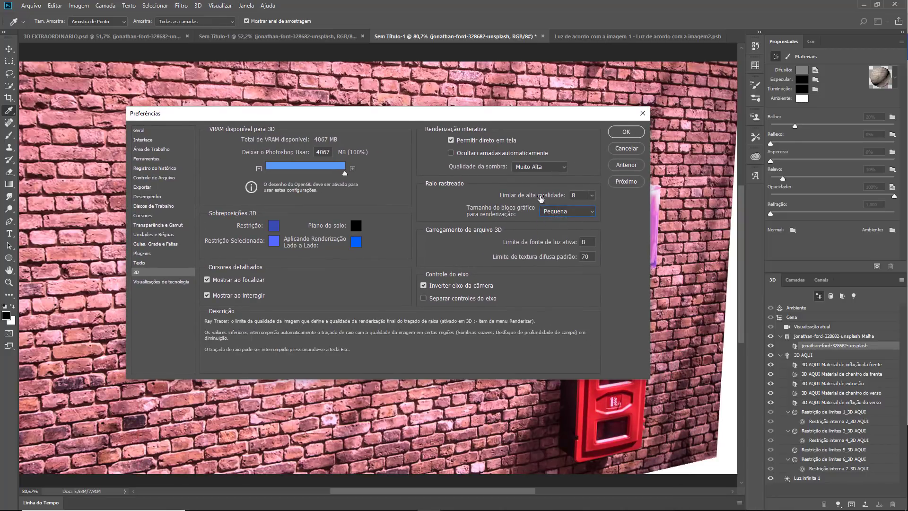
pyautogui.moveTo(470, 115); pyautogui.dragTo(513, 314)
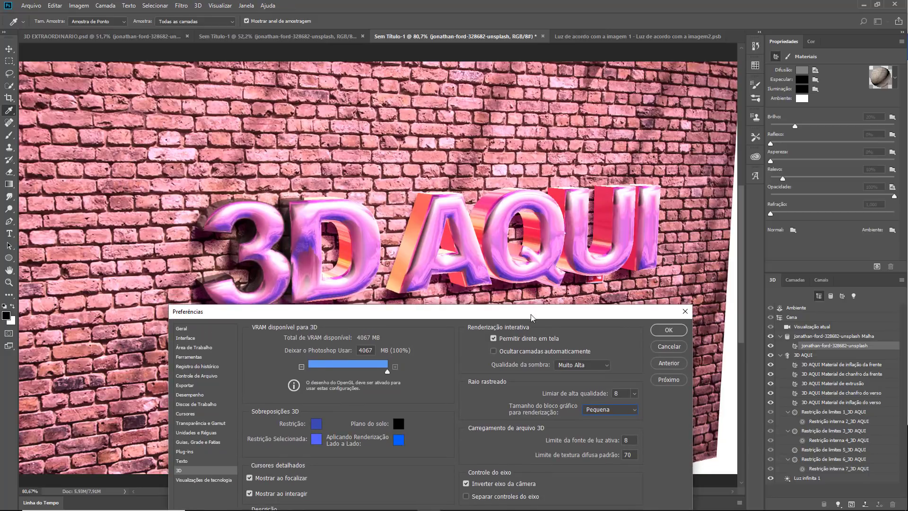
pyautogui.moveTo(526, 310); pyautogui.dragTo(508, 163)
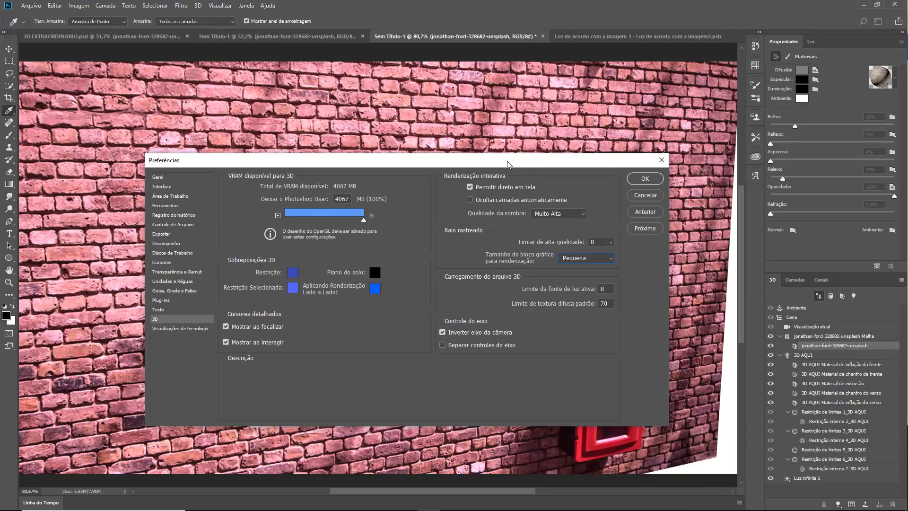
pyautogui.moveTo(514, 242)
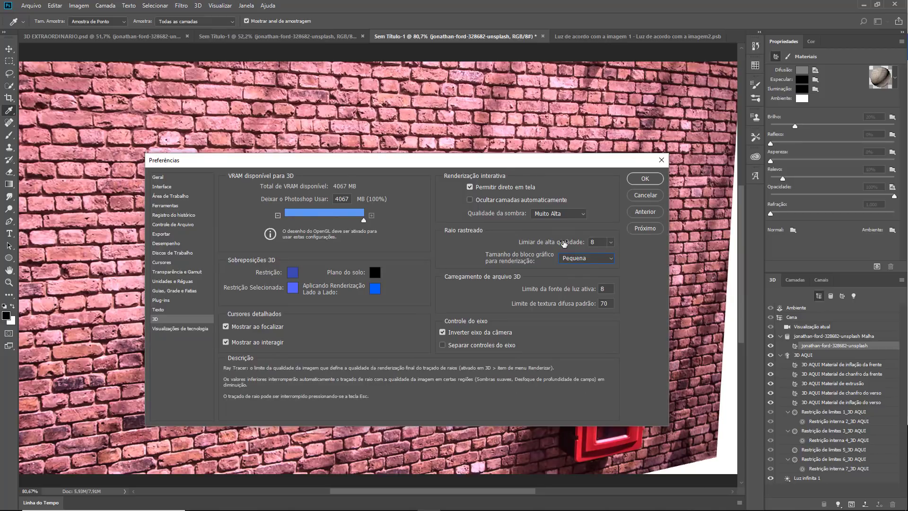
pyautogui.click(611, 242)
pyautogui.moveTo(614, 256); pyautogui.dragTo(629, 259)
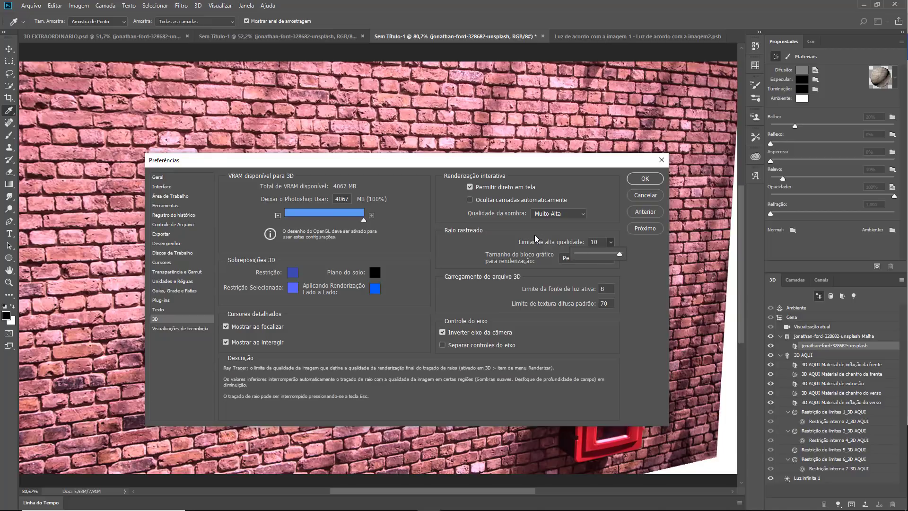
pyautogui.moveTo(409, 161); pyautogui.dragTo(544, 384)
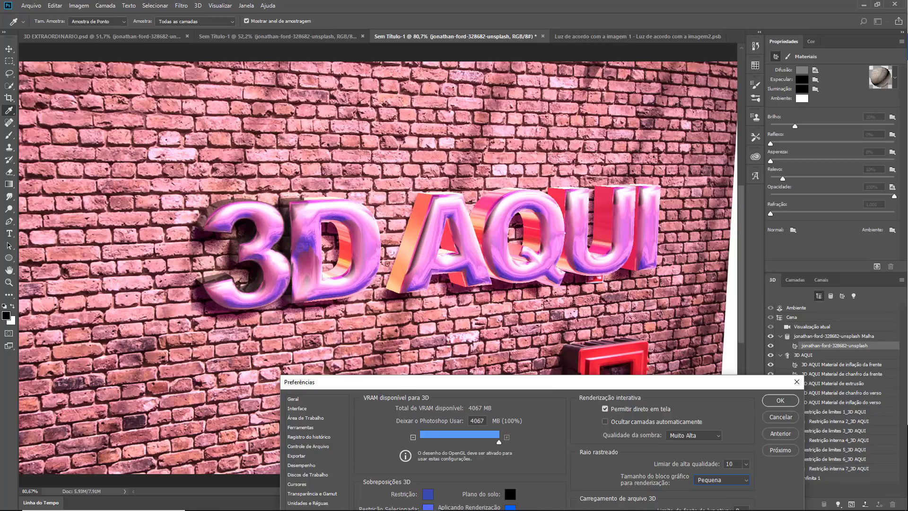
pyautogui.moveTo(475, 383); pyautogui.dragTo(376, 202)
# - Set tile size Grande, high-quality threshold 7, shadow quality Muito Alta, and apply
pyautogui.click(627, 295)
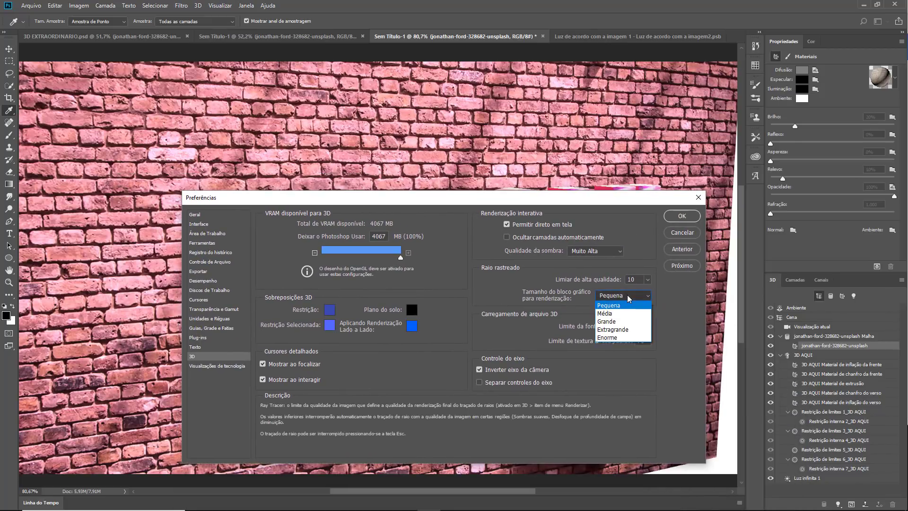
pyautogui.click(625, 322)
pyautogui.moveTo(613, 284); pyautogui.dragTo(643, 292)
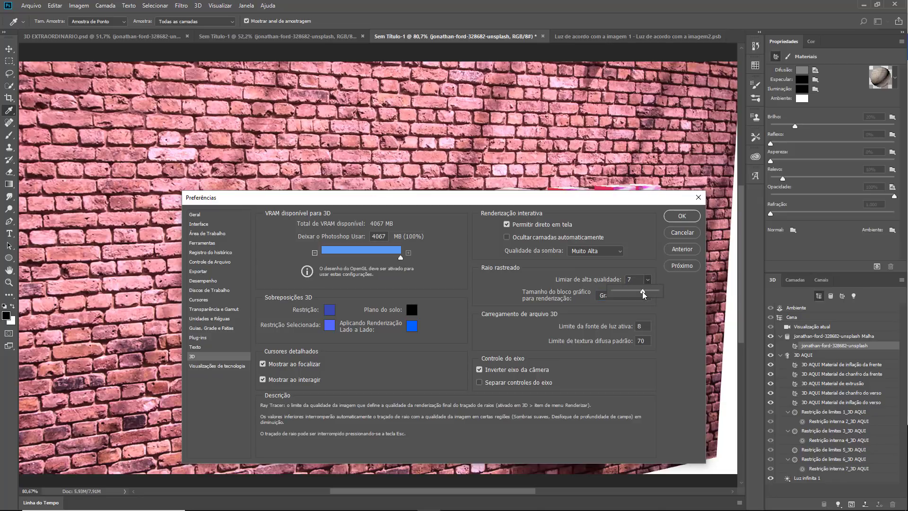
pyautogui.click(642, 246)
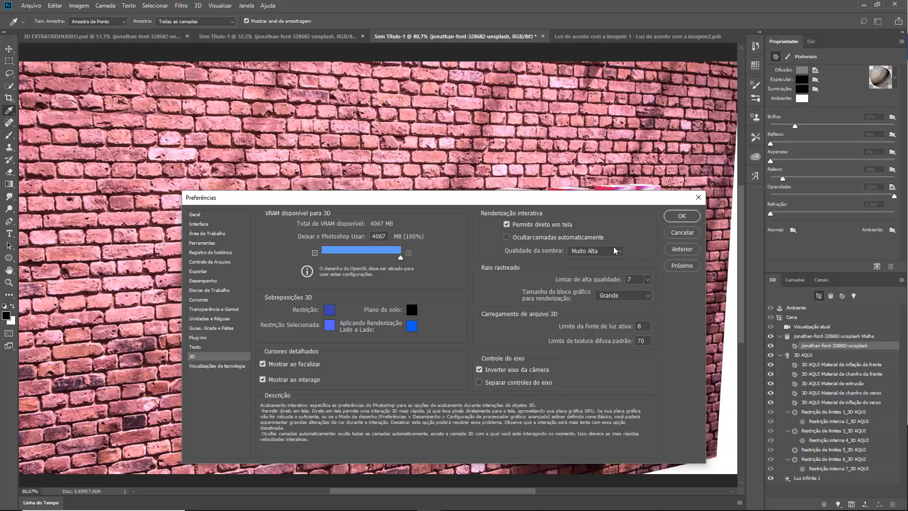
pyautogui.click(615, 251)
pyautogui.click(590, 292)
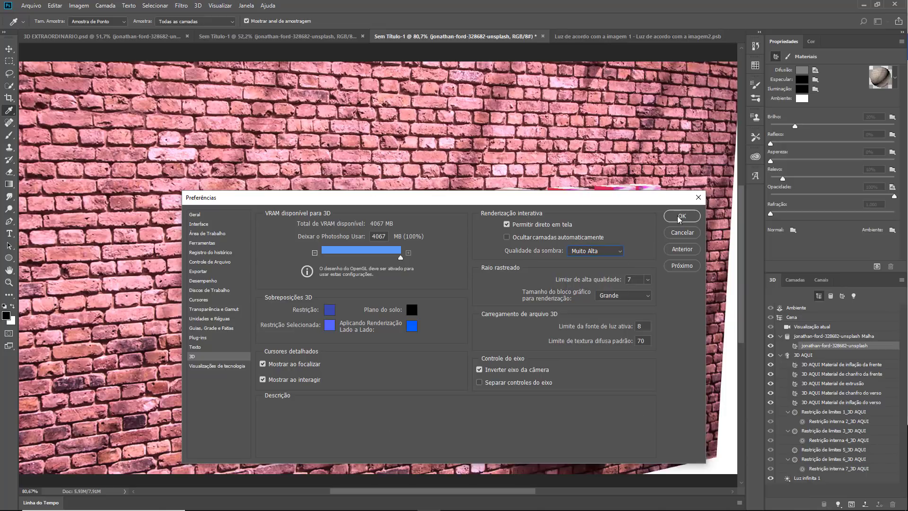
pyautogui.click(680, 217)
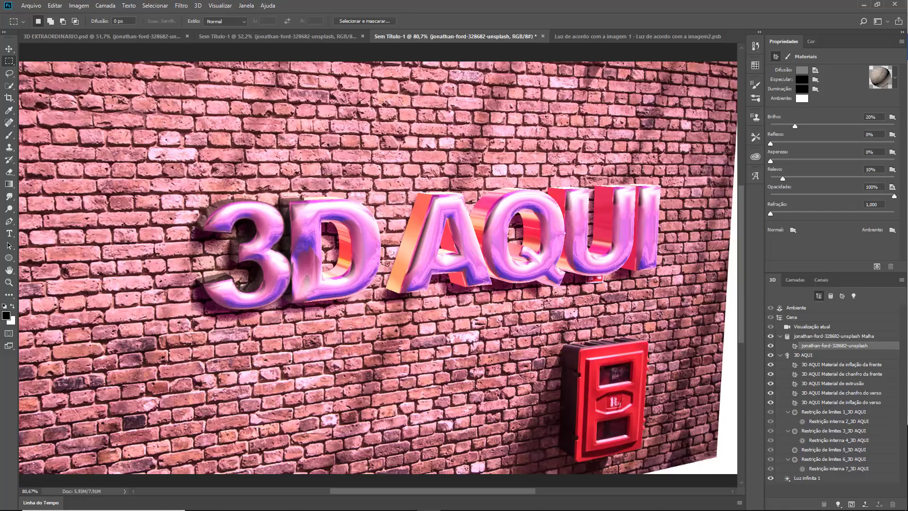
# - Marquee the wall area around the text and render the full 3D scene
pyautogui.moveTo(133, 163); pyautogui.dragTo(688, 327)
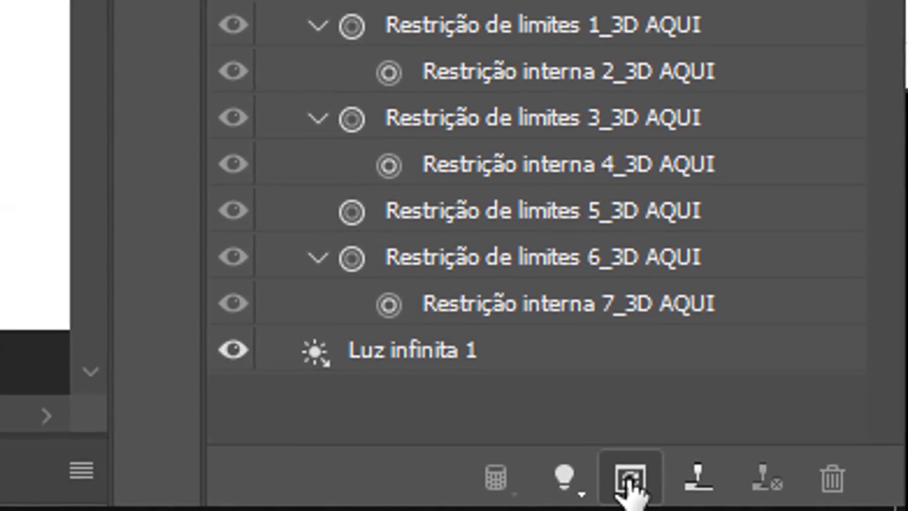
pyautogui.click(851, 504)
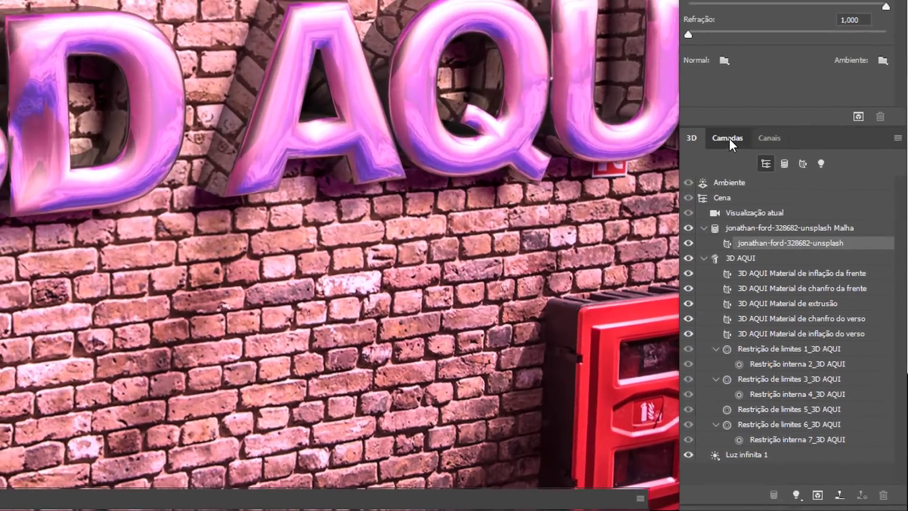
# - Zoom out and crop the white edges off the right and bottom of the image
pyautogui.click(793, 272)
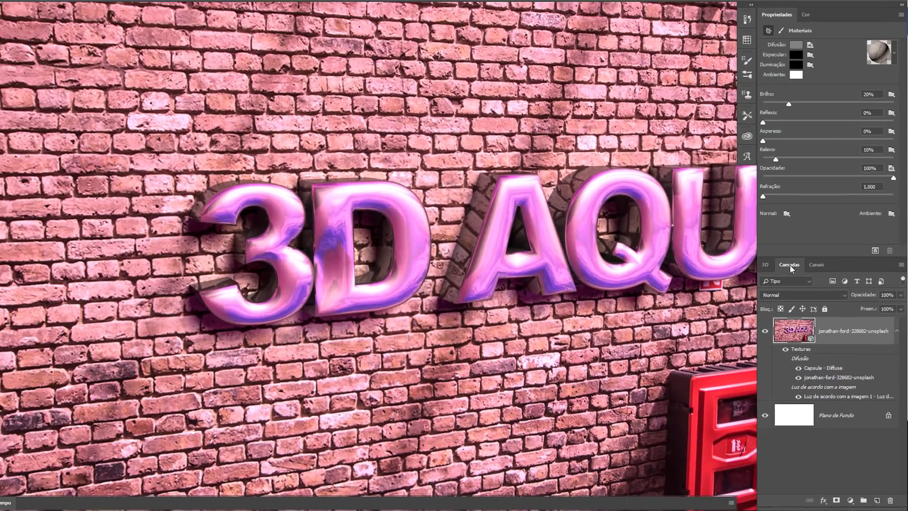
pyautogui.keyDown('alt'); pyautogui.click(496, 298); pyautogui.keyUp('alt')
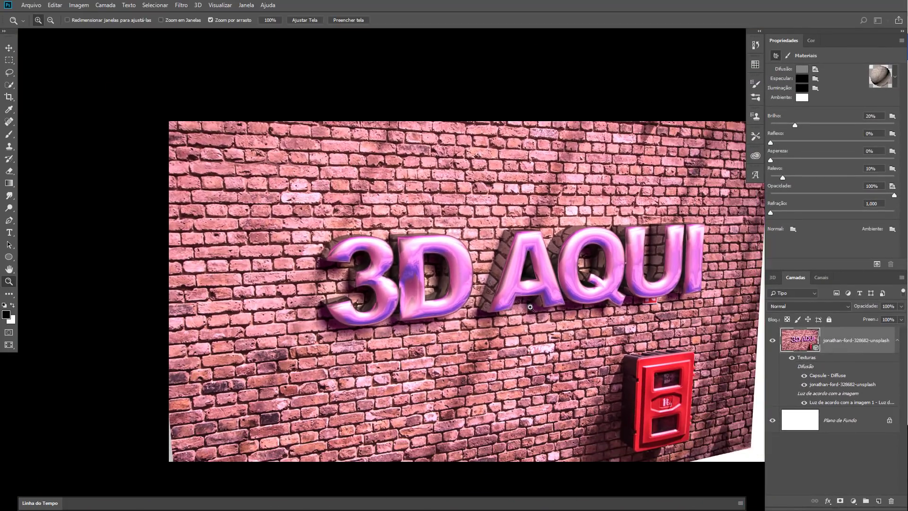
pyautogui.moveTo(528, 306); pyautogui.dragTo(417, 283)
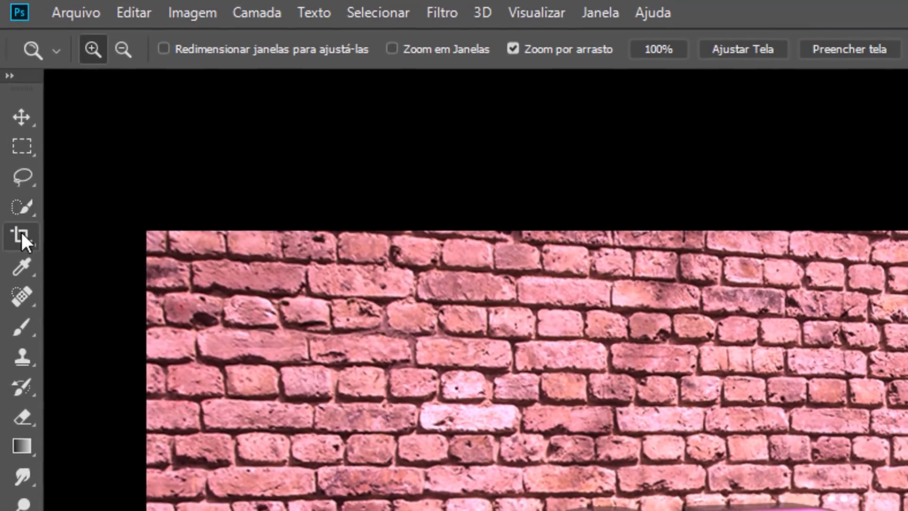
pyautogui.click(21, 234)
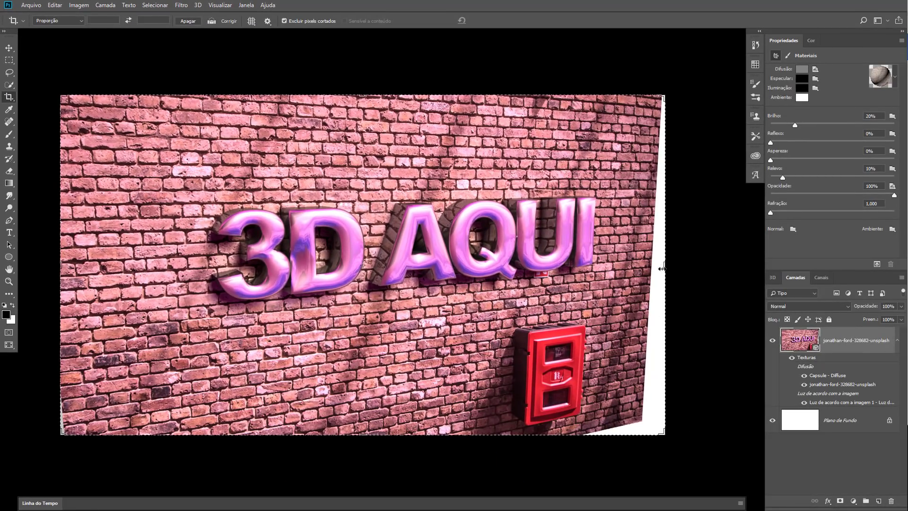
pyautogui.moveTo(665, 266); pyautogui.dragTo(676, 253)
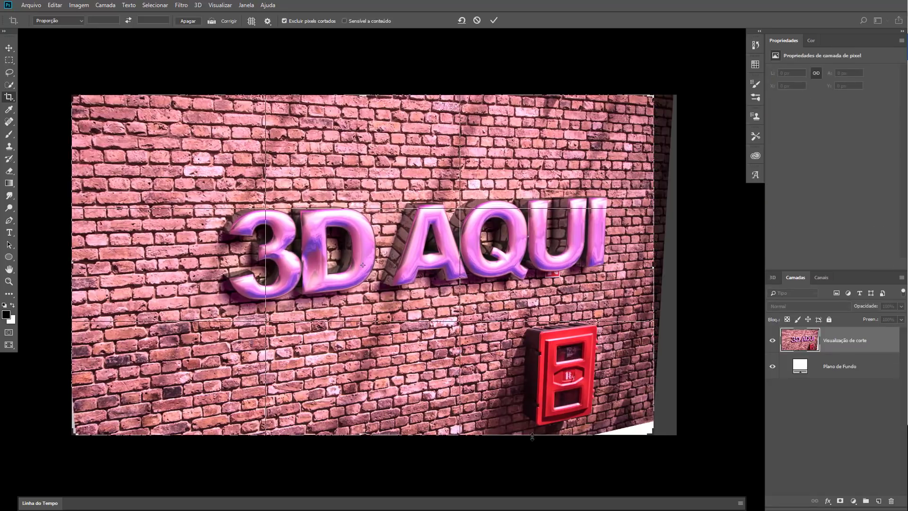
pyautogui.moveTo(533, 436); pyautogui.dragTo(532, 430)
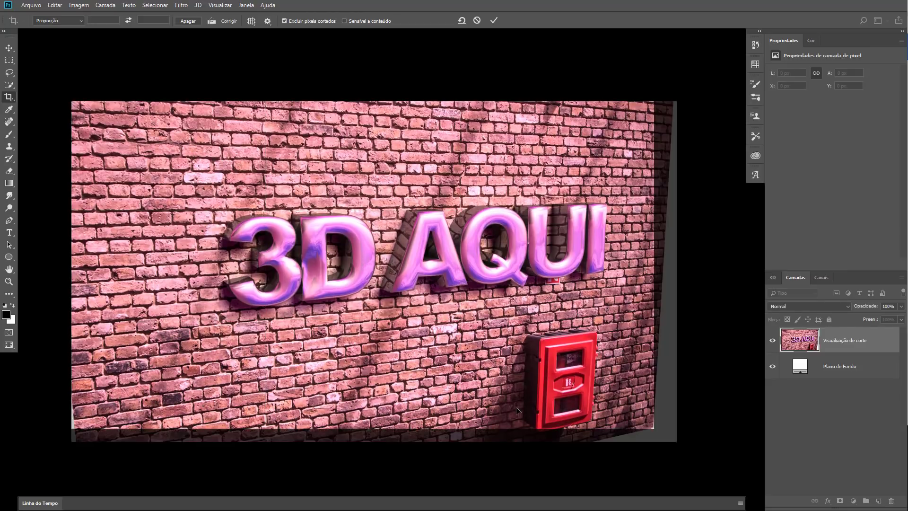
pyautogui.press('Return')
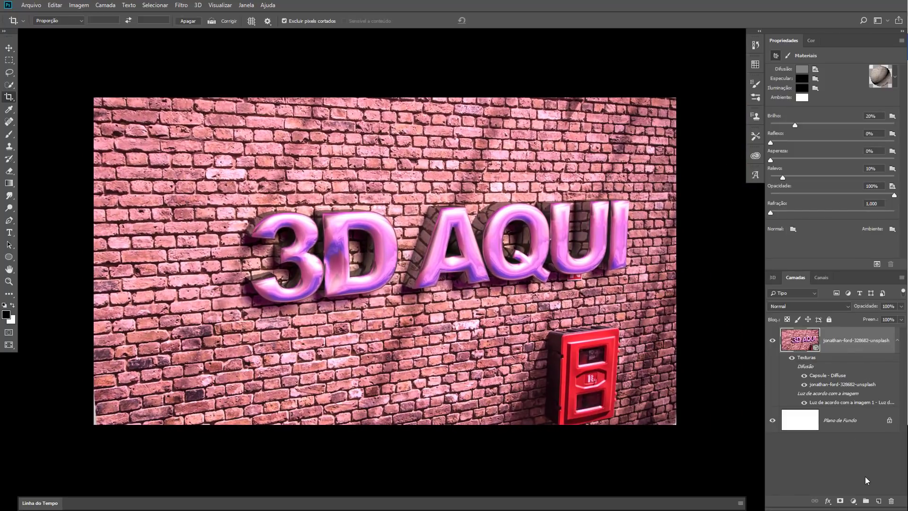
# - Add a new layer and a Curves adjustment mapping input 65 to 39 and 182 to 170
pyautogui.click(878, 503)
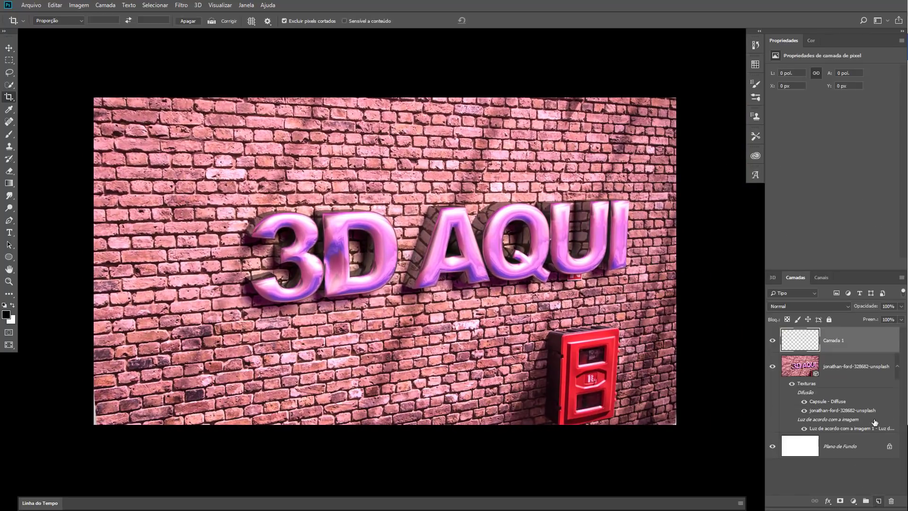
pyautogui.click(854, 500)
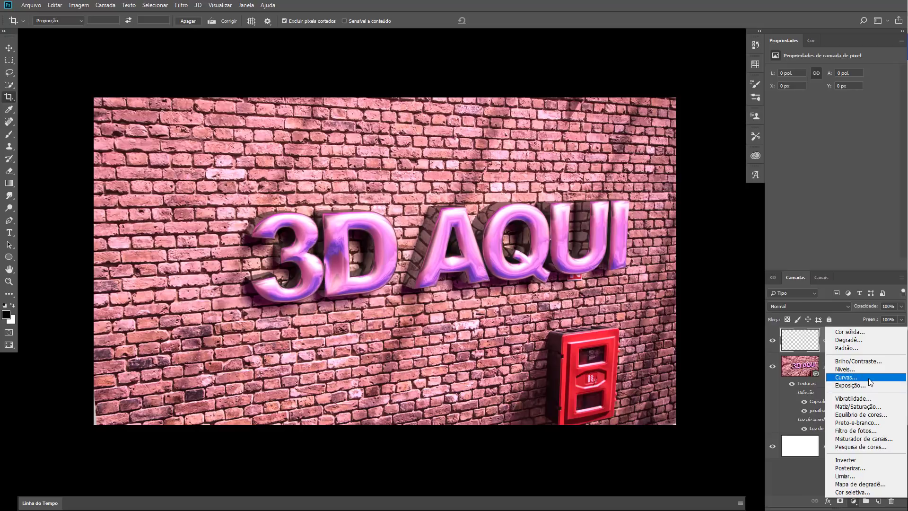
pyautogui.press('Escape')
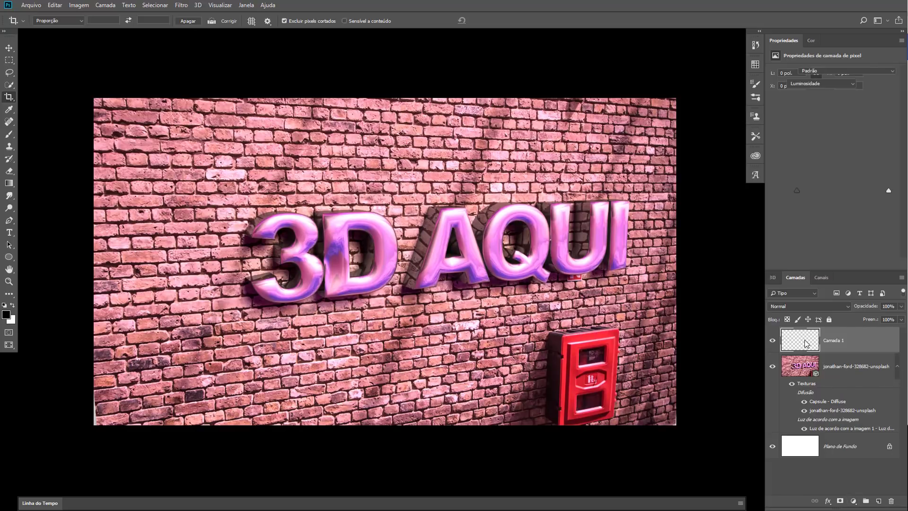
pyautogui.moveTo(819, 160); pyautogui.dragTo(821, 170)
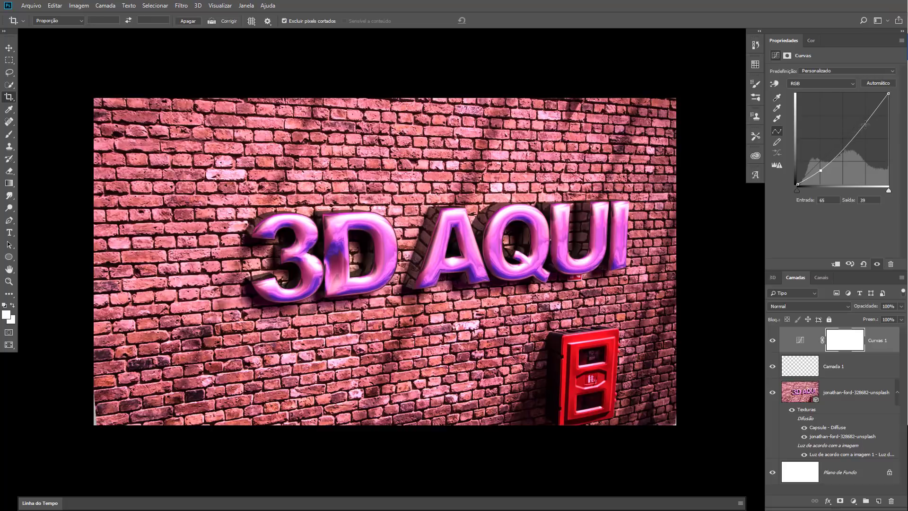
pyautogui.moveTo(866, 124); pyautogui.dragTo(862, 123)
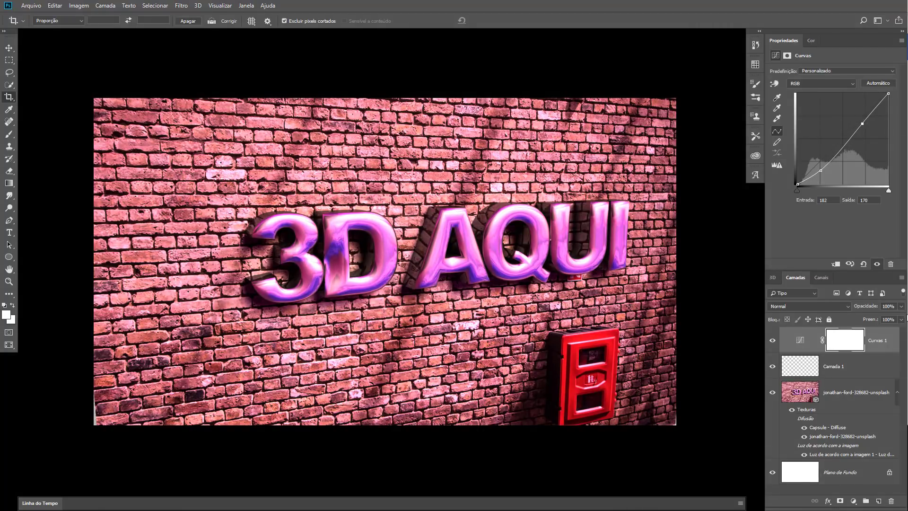
pyautogui.click(854, 501)
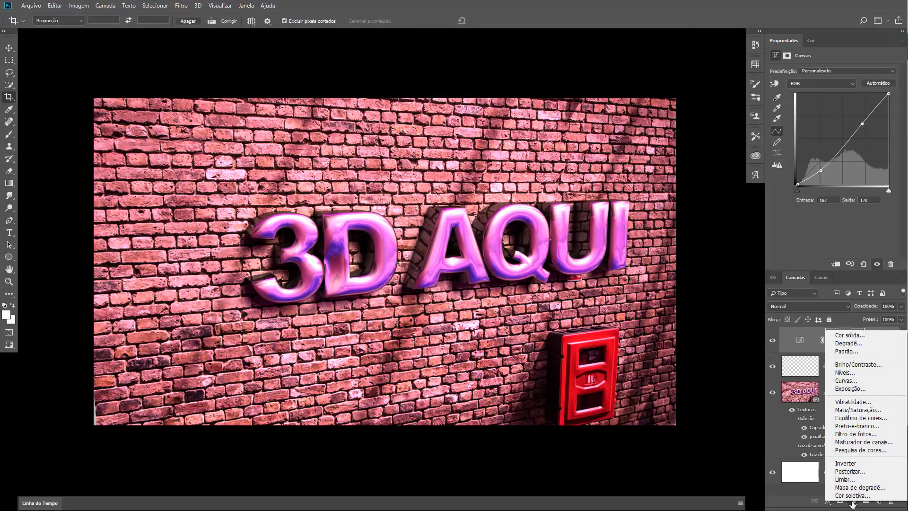
# - Add a Color Lookup adjustment above Curves 1 and audition presets, landing on FoggyNight.3DL
pyautogui.click(868, 450)
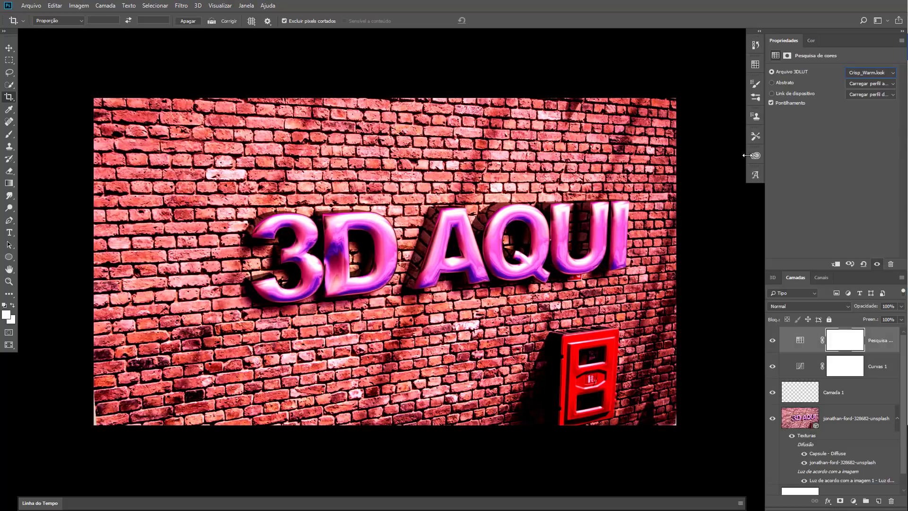
pyautogui.press('Down')
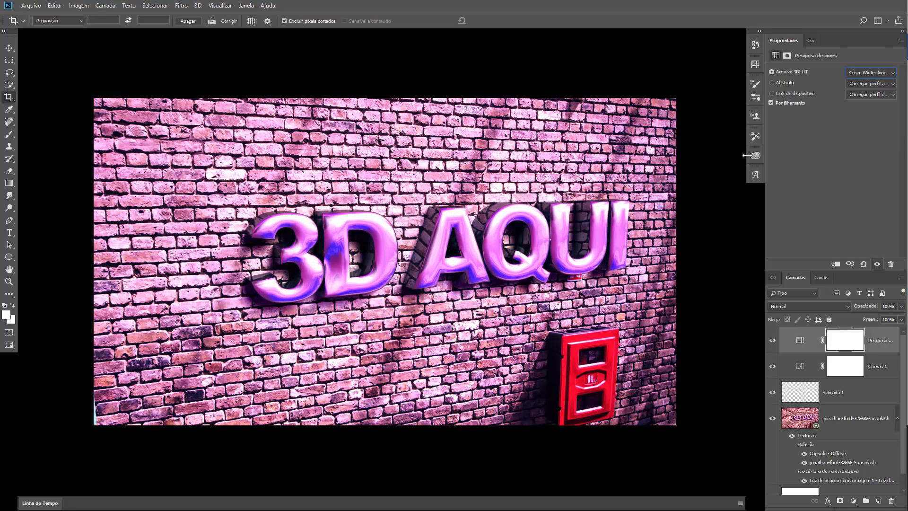
pyautogui.press('Down')
pyautogui.press('Down')
pyautogui.press('Down')
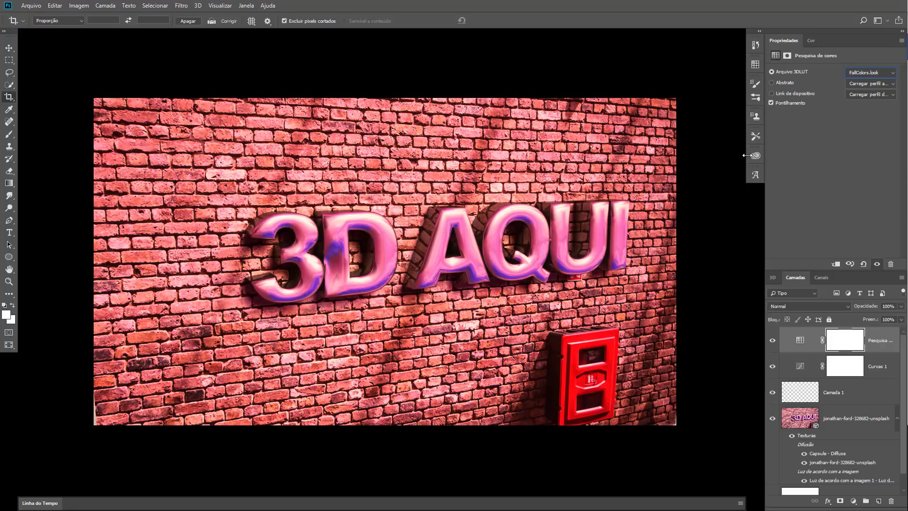
pyautogui.press('Up')
pyautogui.press('Up')
pyautogui.press('Up')
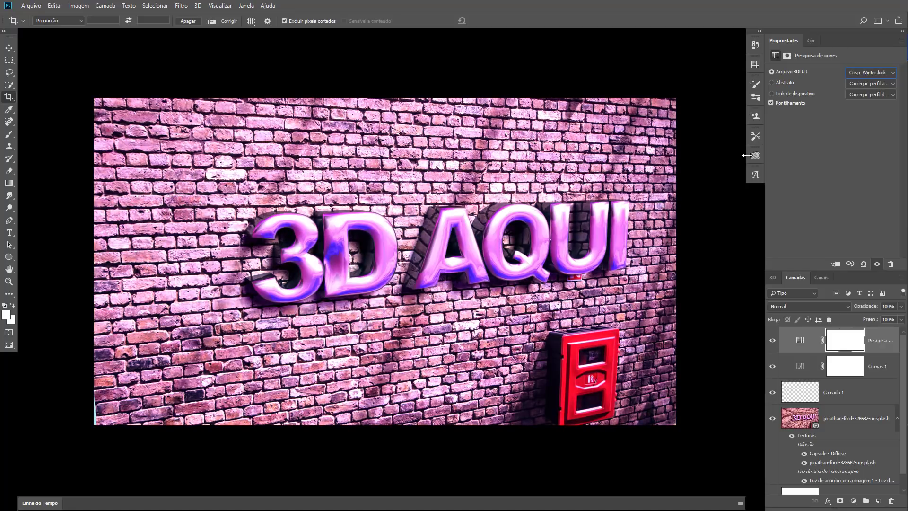
pyautogui.press('Down')
pyautogui.press('Down')
pyautogui.press('Down')
pyautogui.press('Down')
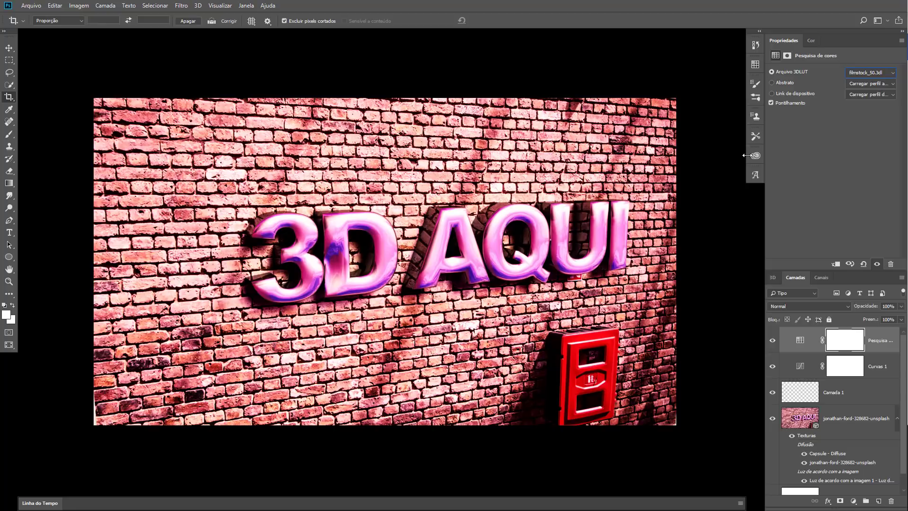
pyautogui.press('Down')
pyautogui.press('Down')
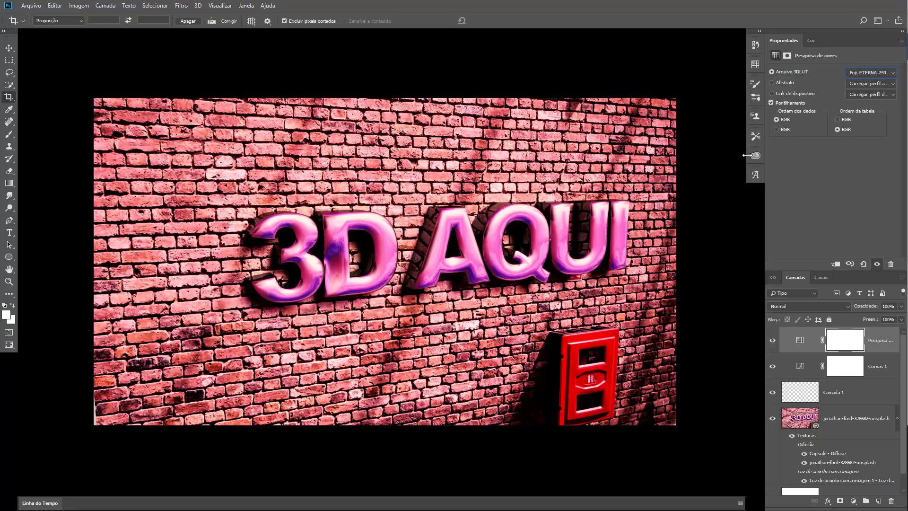
pyautogui.press('Up')
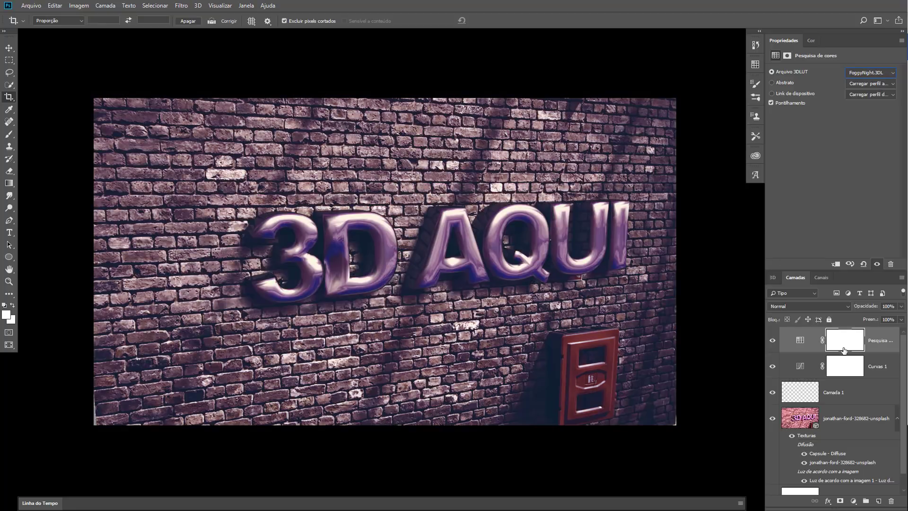
# - Lower the lookup layer to 27% opacity and scroll through more 3DLUT presets, ending on FoggyNight.3DL
pyautogui.moveTo(868, 311); pyautogui.dragTo(901, 296)
pyautogui.scroll(-1, 870, 69)
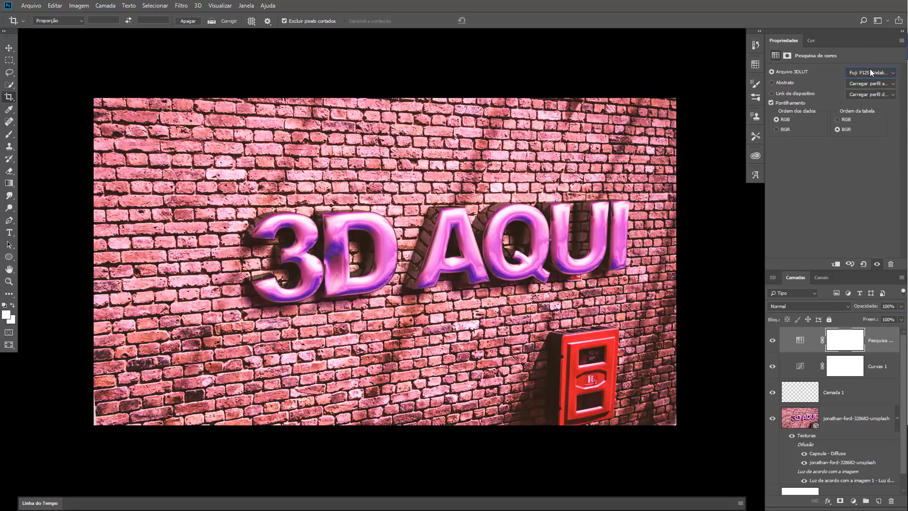
pyautogui.scroll(-4, 870, 69)
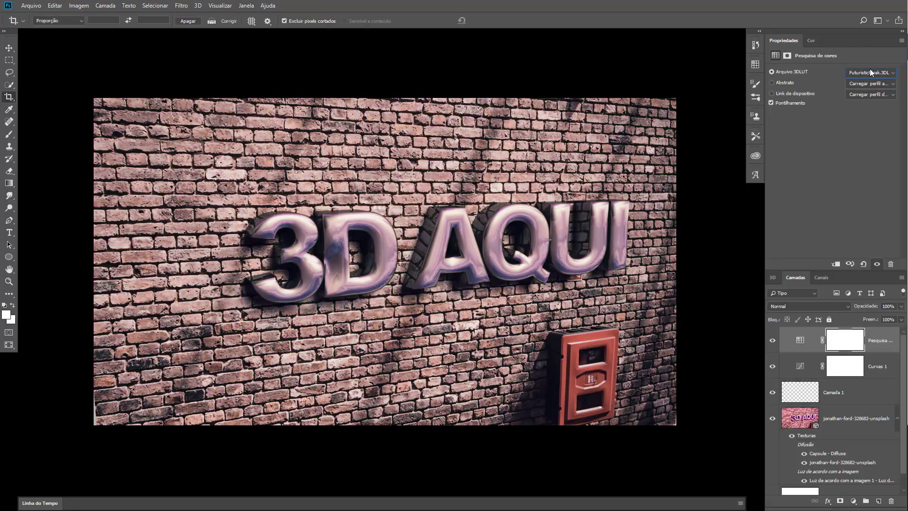
pyautogui.scroll(-2, 870, 69)
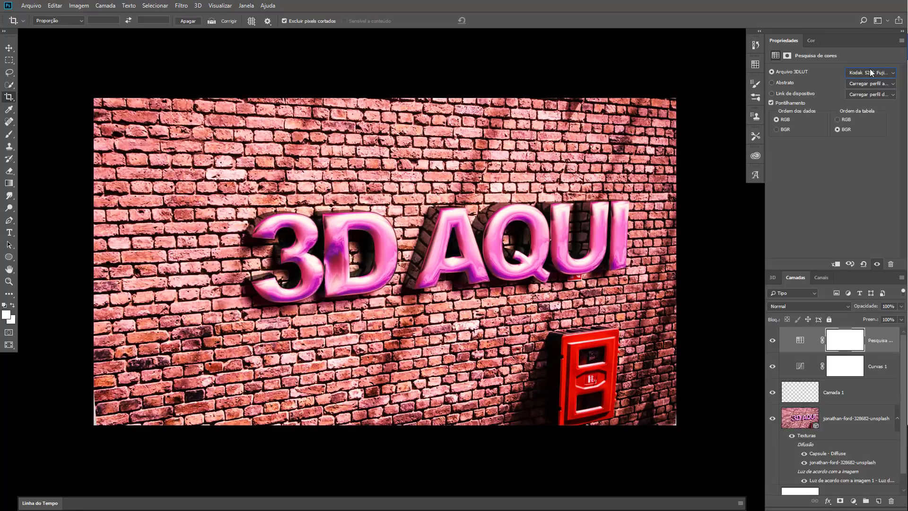
pyautogui.scroll(-4, 870, 70)
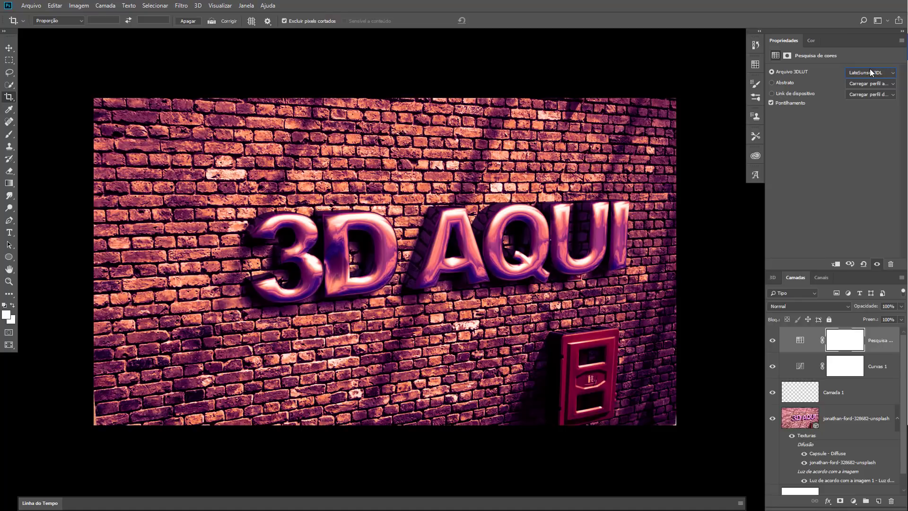
pyautogui.scroll(-1, 870, 69)
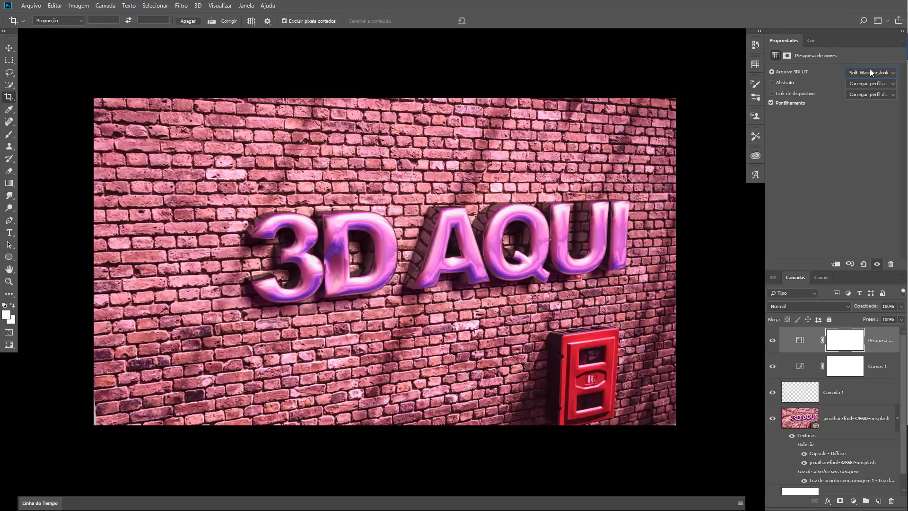
pyautogui.scroll(-1, 870, 69)
pyautogui.scroll(3, 870, 69)
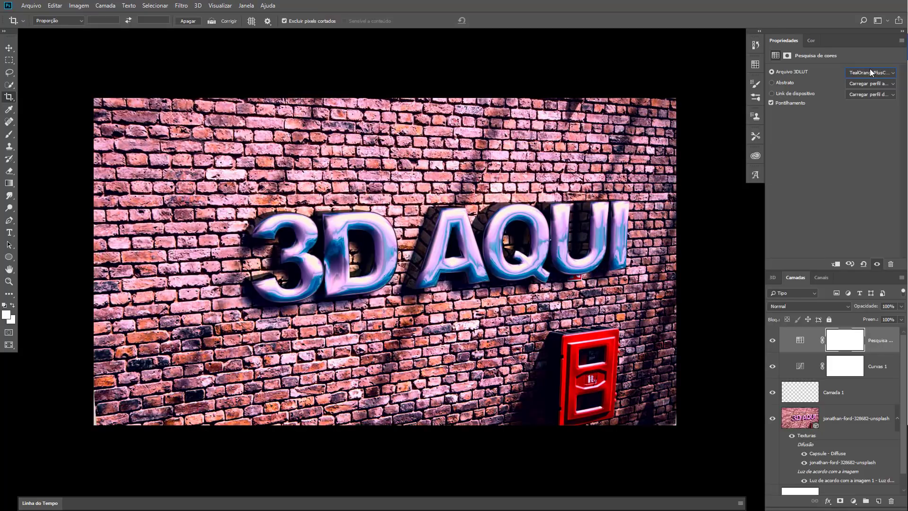
pyautogui.scroll(3, 870, 70)
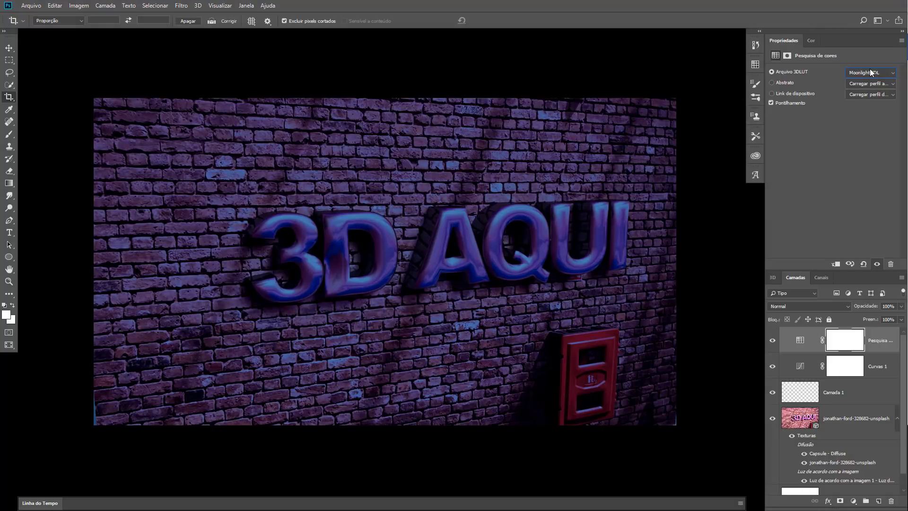
pyautogui.scroll(-1, 870, 69)
pyautogui.scroll(1, 871, 69)
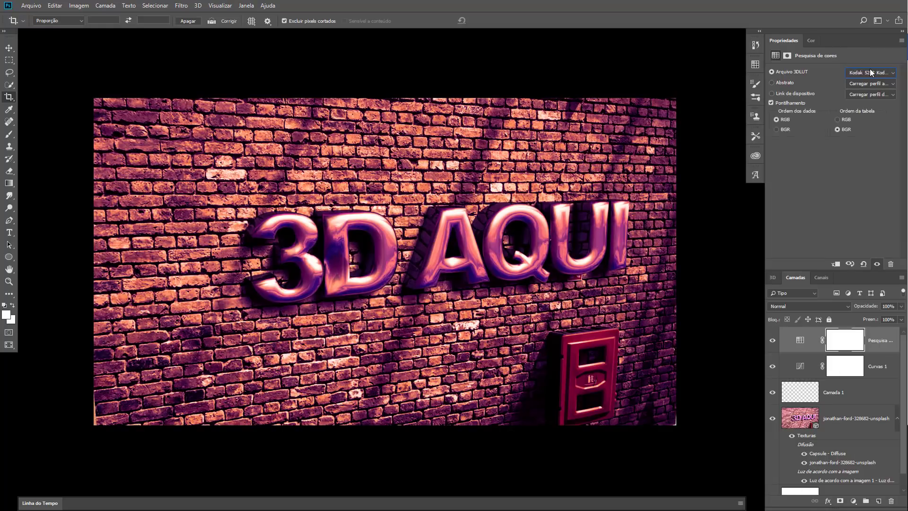
pyautogui.scroll(1, 870, 69)
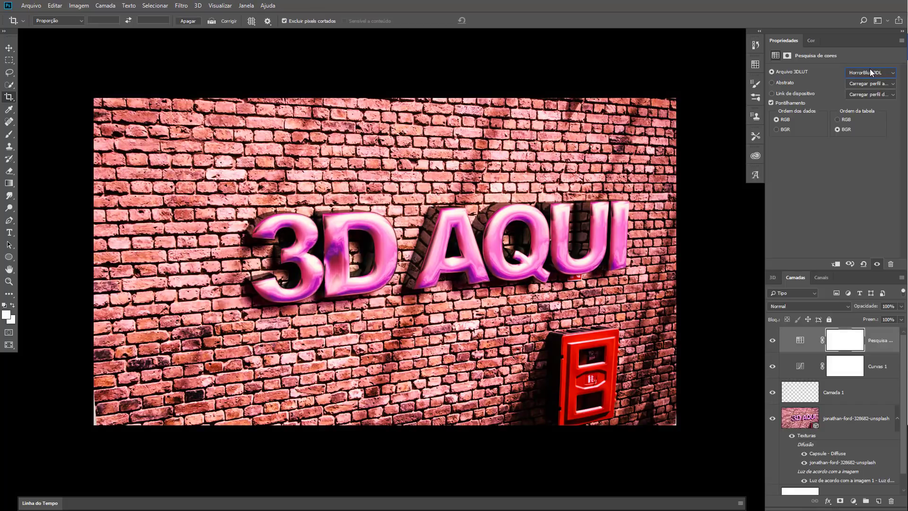
pyautogui.scroll(2, 871, 69)
pyautogui.scroll(1, 870, 70)
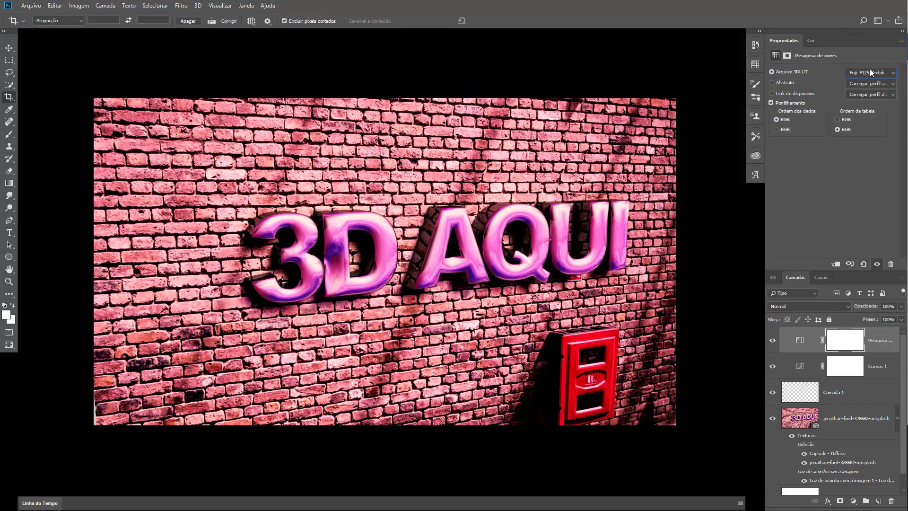
pyautogui.scroll(4, 870, 69)
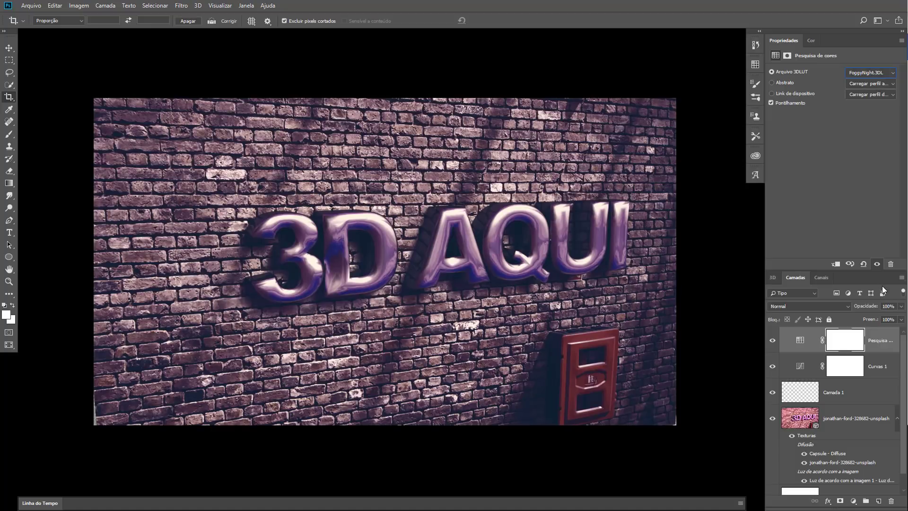
# - Fade the FoggyNight look to about 30% opacity and compare it with the layer hidden and shown
pyautogui.moveTo(870, 311); pyautogui.dragTo(837, 310)
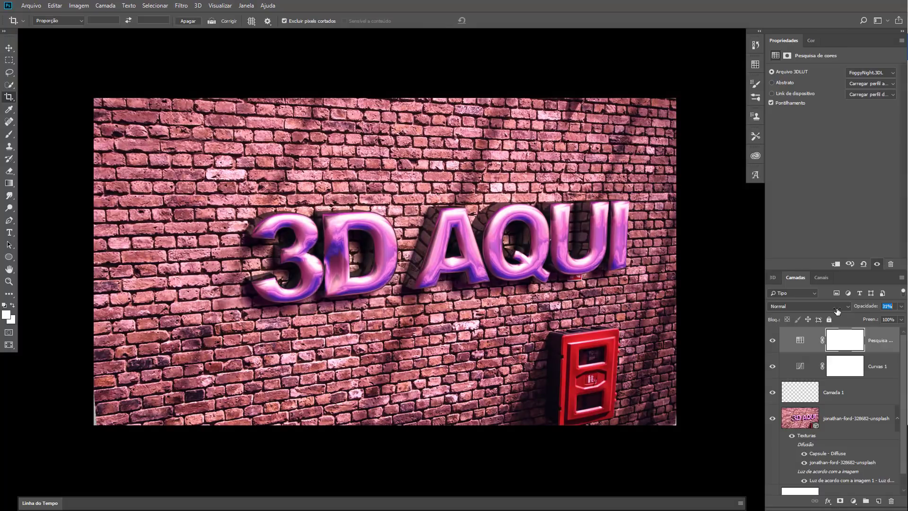
pyautogui.click(8, 281)
pyautogui.click(276, 244)
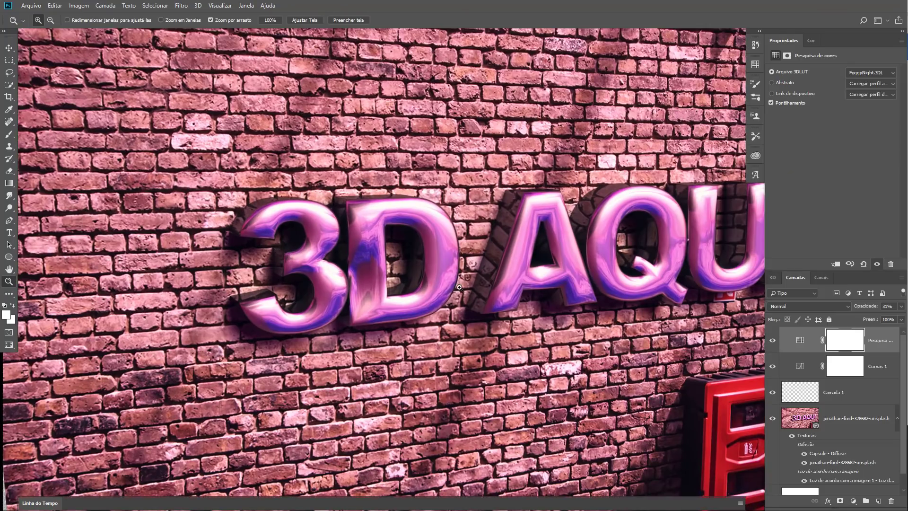
pyautogui.moveTo(459, 288); pyautogui.dragTo(404, 290)
pyautogui.keyDown('alt'); pyautogui.click(407, 294); pyautogui.keyUp('alt')
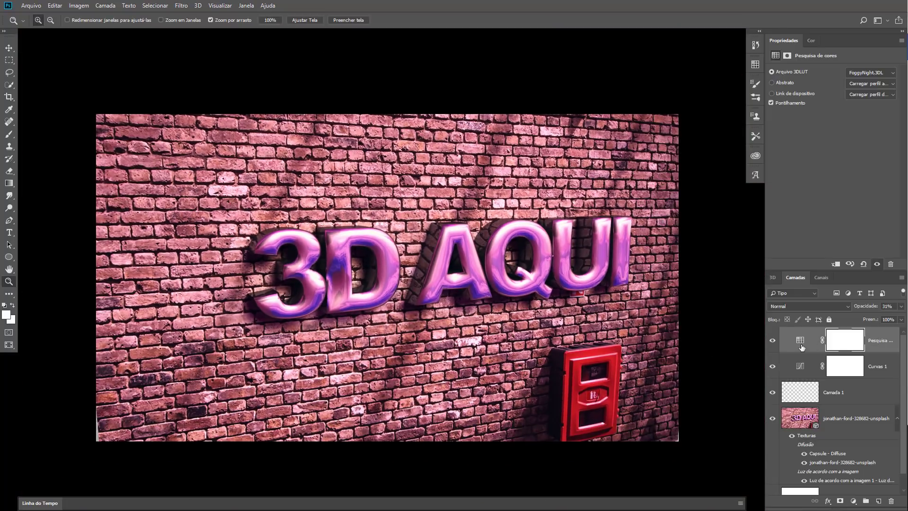
pyautogui.click(773, 341)
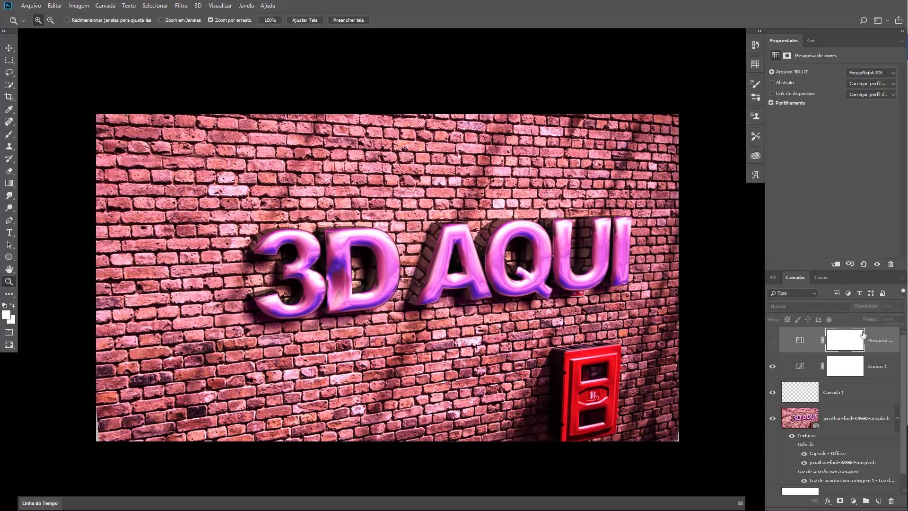
pyautogui.click(773, 341)
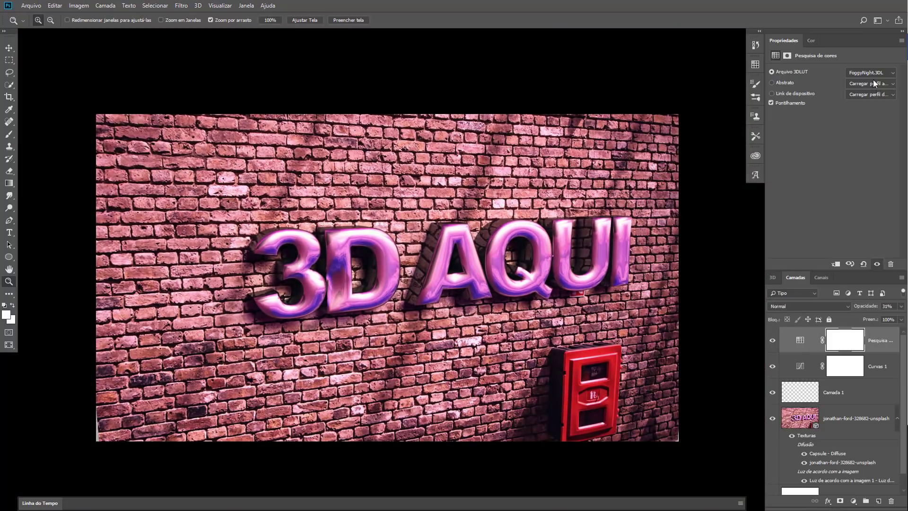
# - Switch the 3DLUT File to Candlelight.CUBE at about 32% opacity
pyautogui.click(871, 72)
pyautogui.press('c')
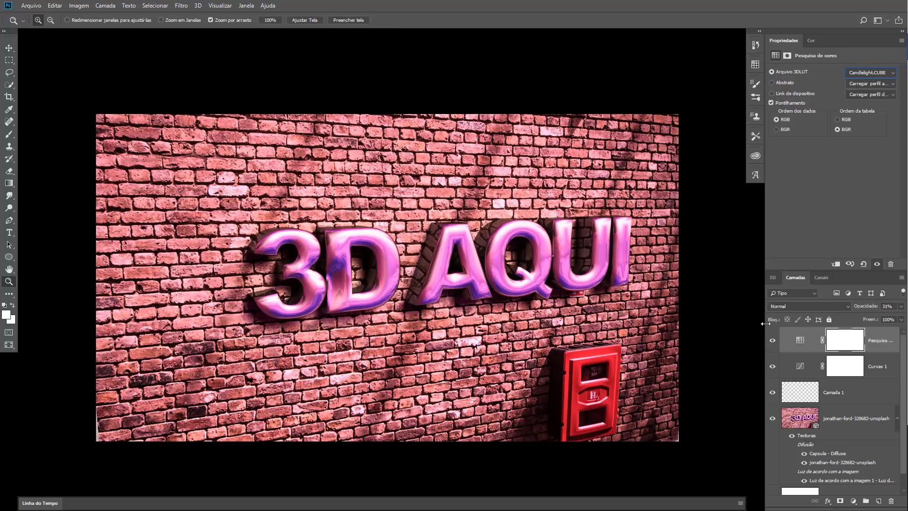
pyautogui.moveTo(871, 309); pyautogui.dragTo(866, 308)
# - Select Curves 1, switch to Full Screen Mode and zoom to frame the 3D AQUI lettering
pyautogui.click(810, 373)
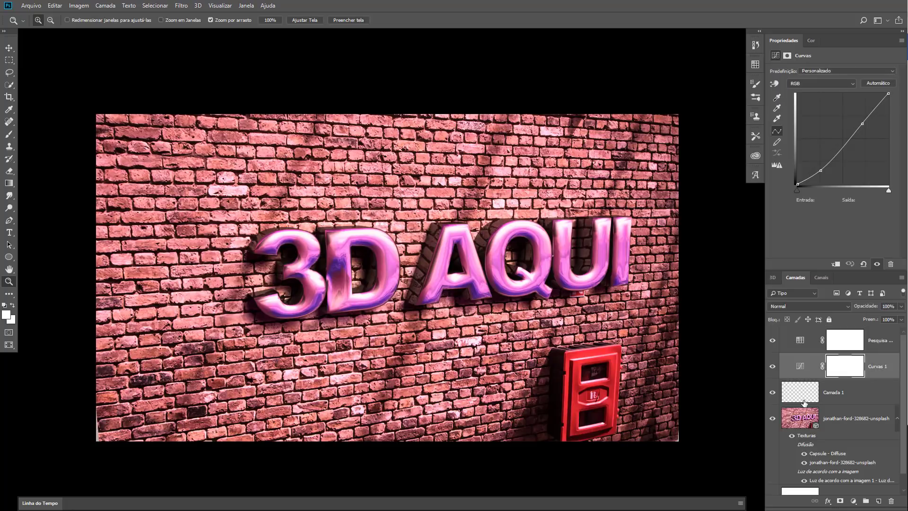
pyautogui.moveTo(348, 268); pyautogui.dragTo(355, 271)
pyautogui.hotkey('shift', 'f')
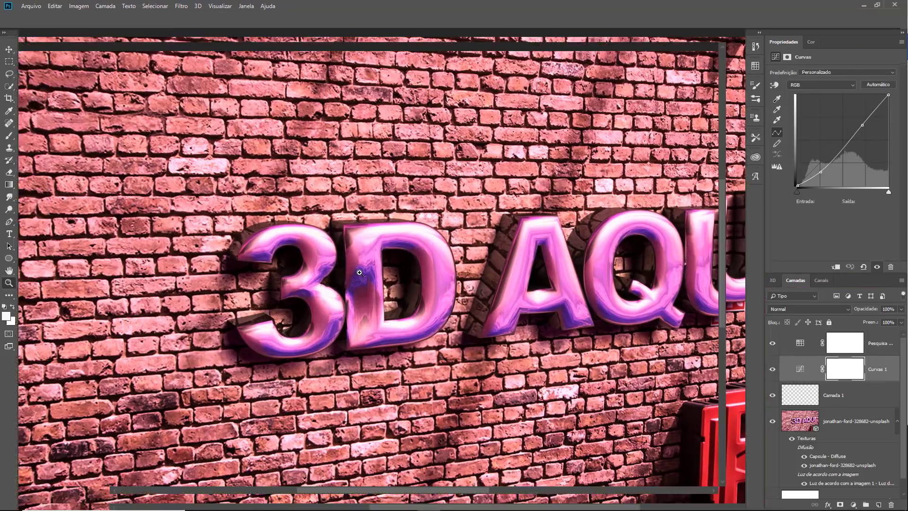
pyautogui.click(391, 273)
pyautogui.hotkey('shift', 'f')
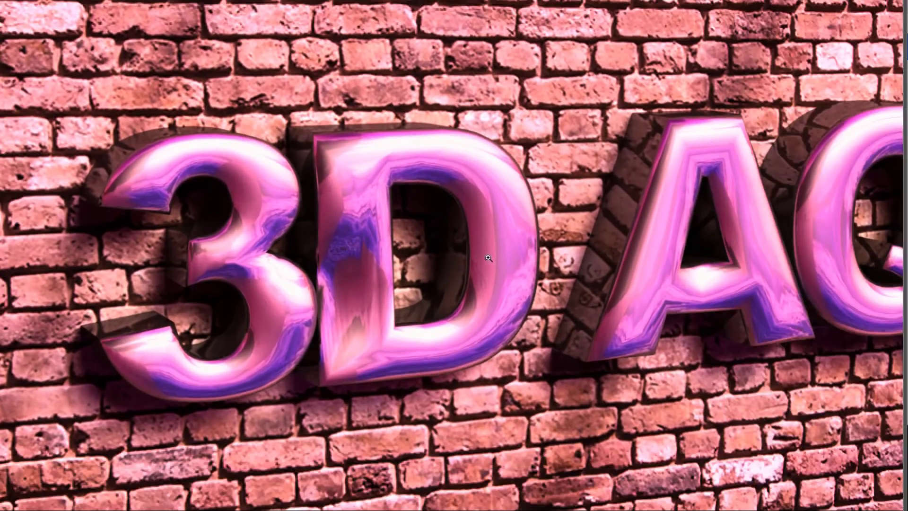
pyautogui.hotkey('ctrl', '-')
pyautogui.hotkey('ctrl', '-')
pyautogui.click(569, 284)
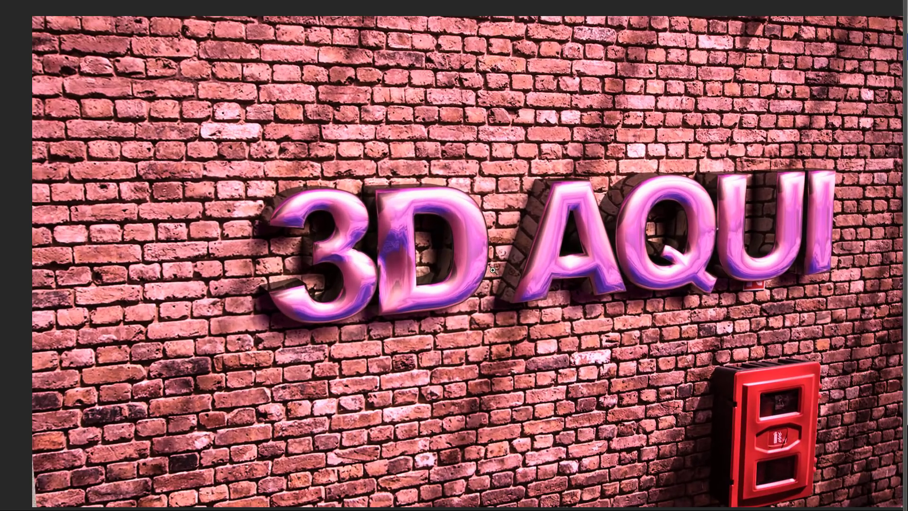